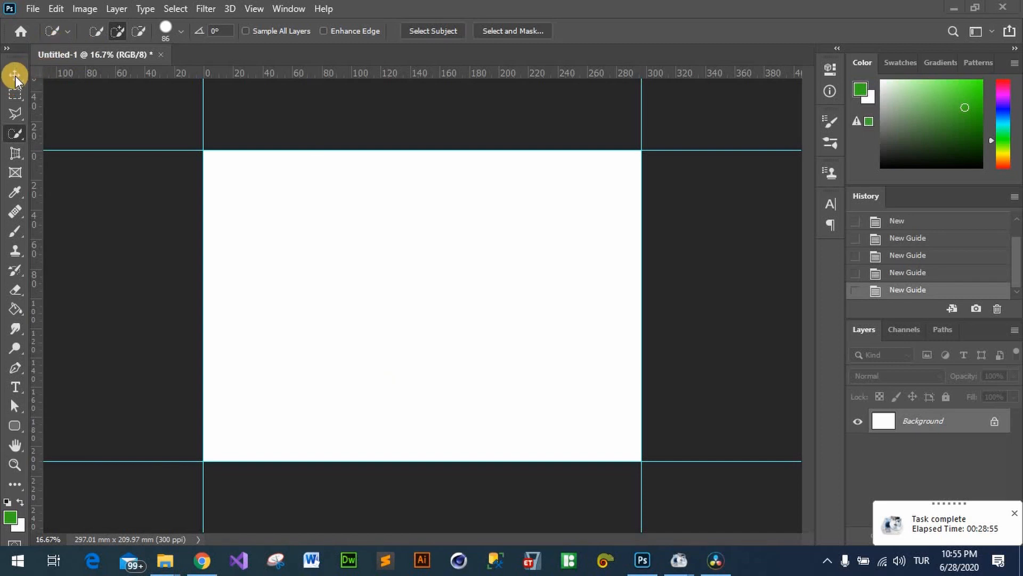
left_click(16, 121)
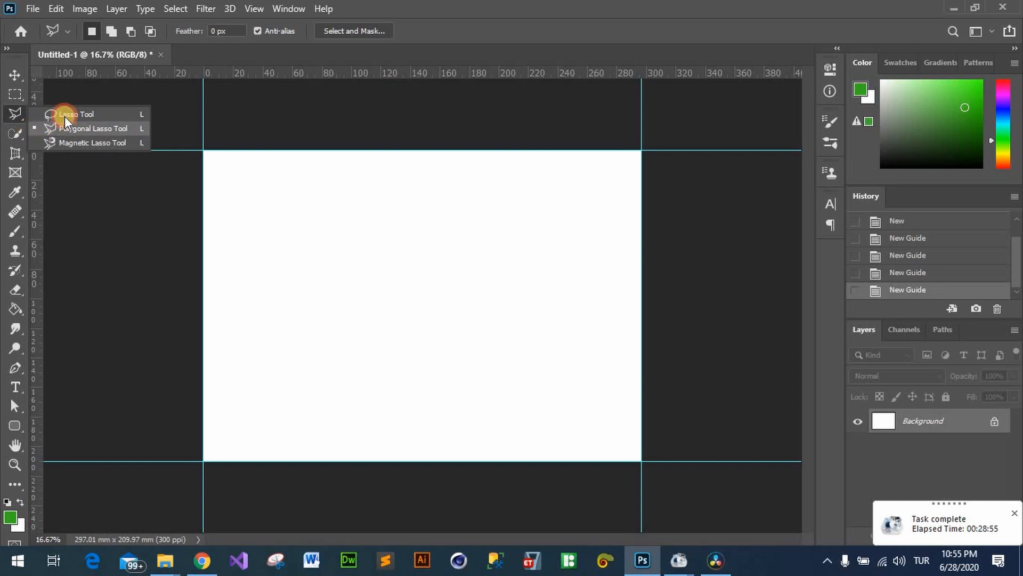
left_click(19, 117)
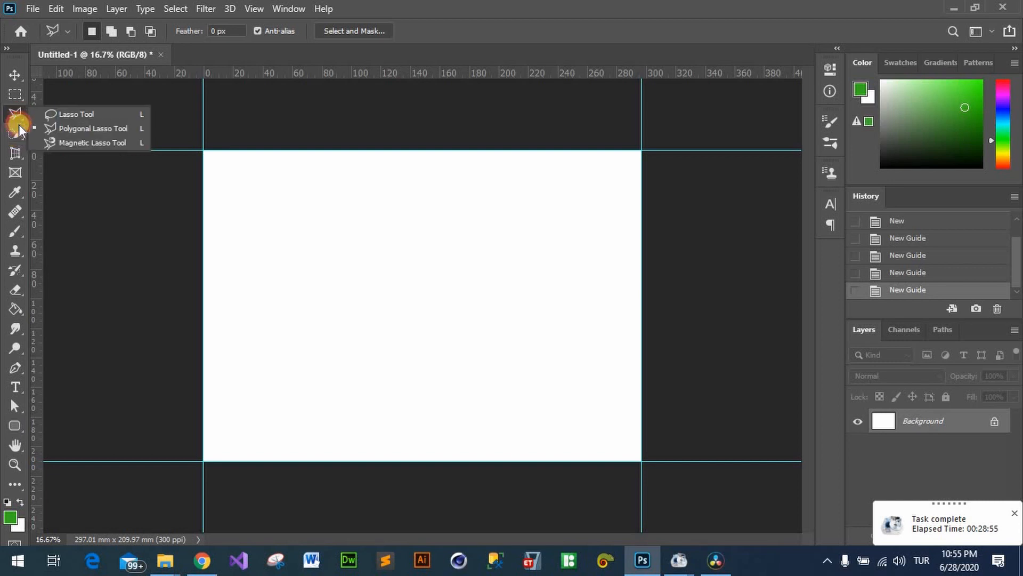
left_click(17, 138)
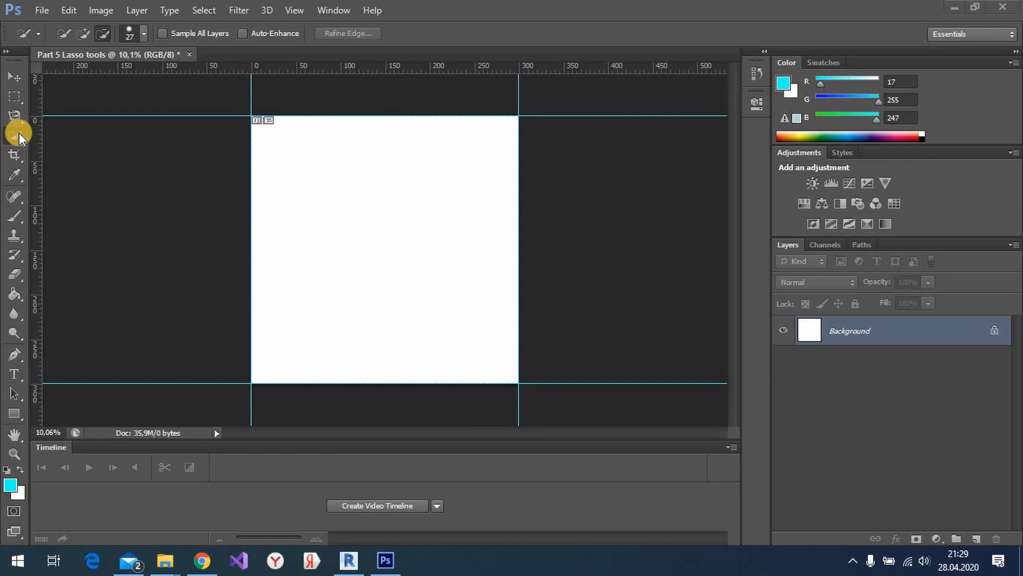
- Activate the Quick Selection tool from the group that also holds the Magic Wand tool
left_click(11, 134)
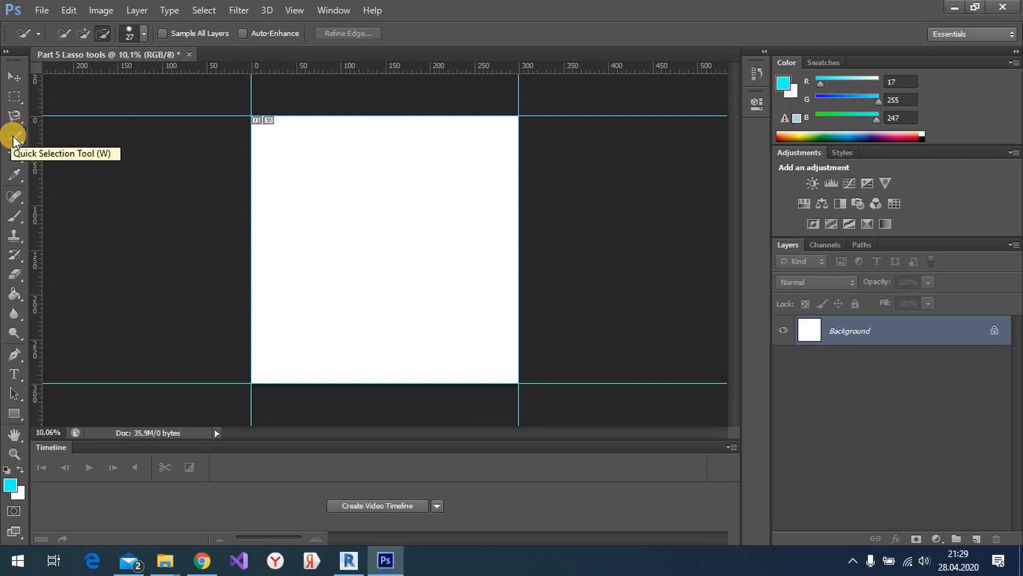
right_click(14, 136)
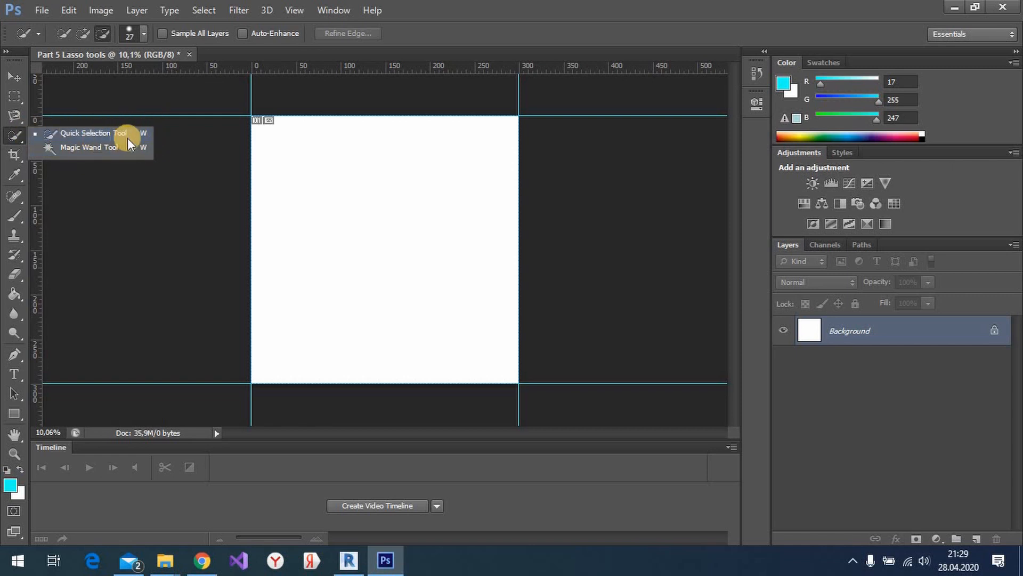
left_click(85, 133)
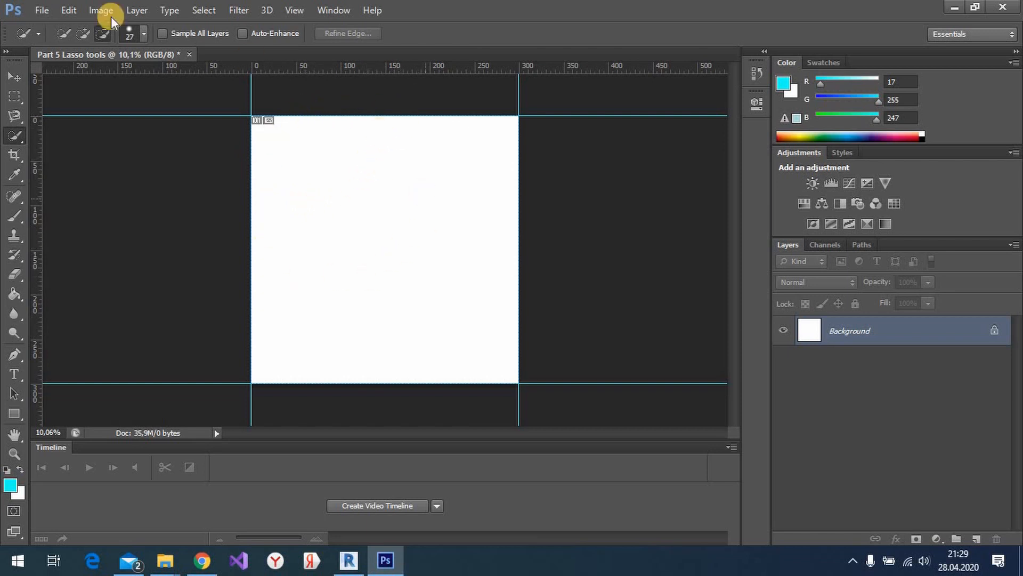
- Place the image Brush.jpg from the Afaan Oromo folder into the document
left_click(43, 10)
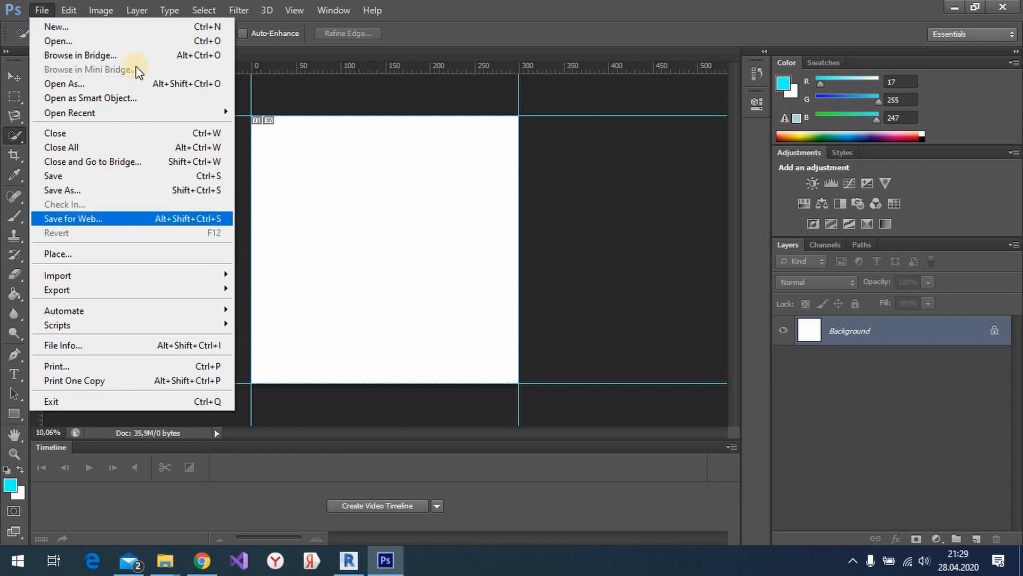
left_click(99, 260)
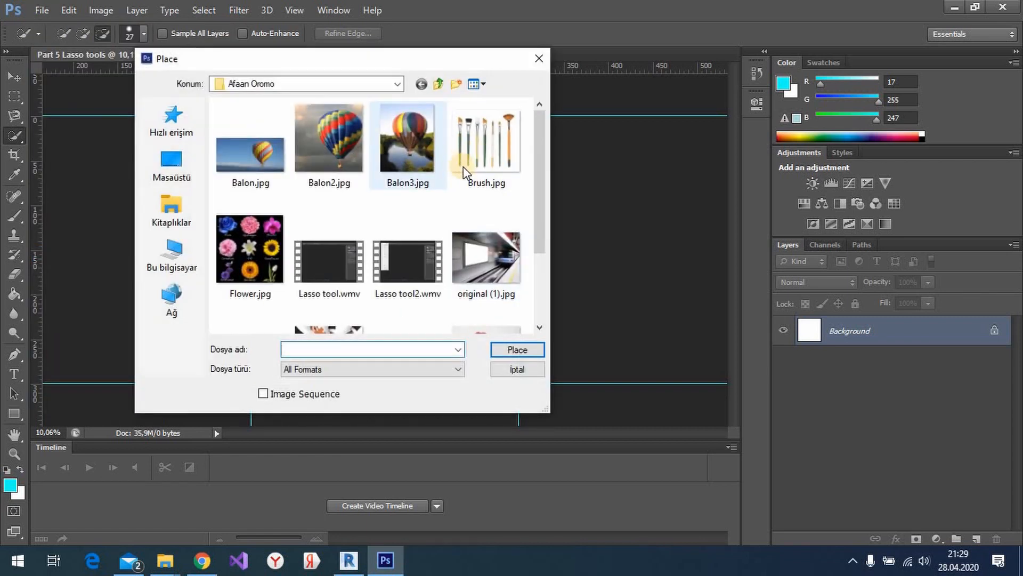
left_click(469, 155)
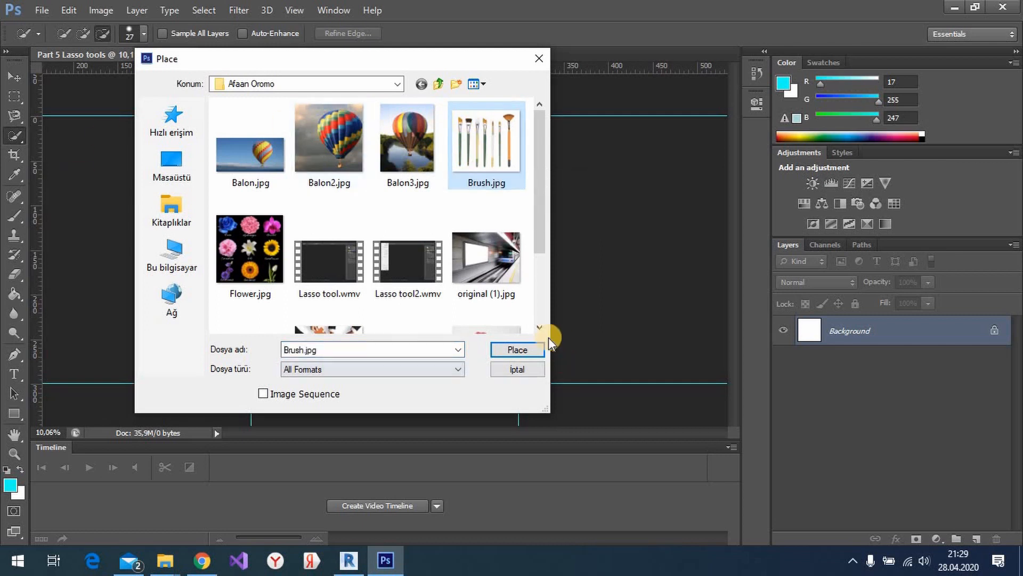
left_click(517, 353)
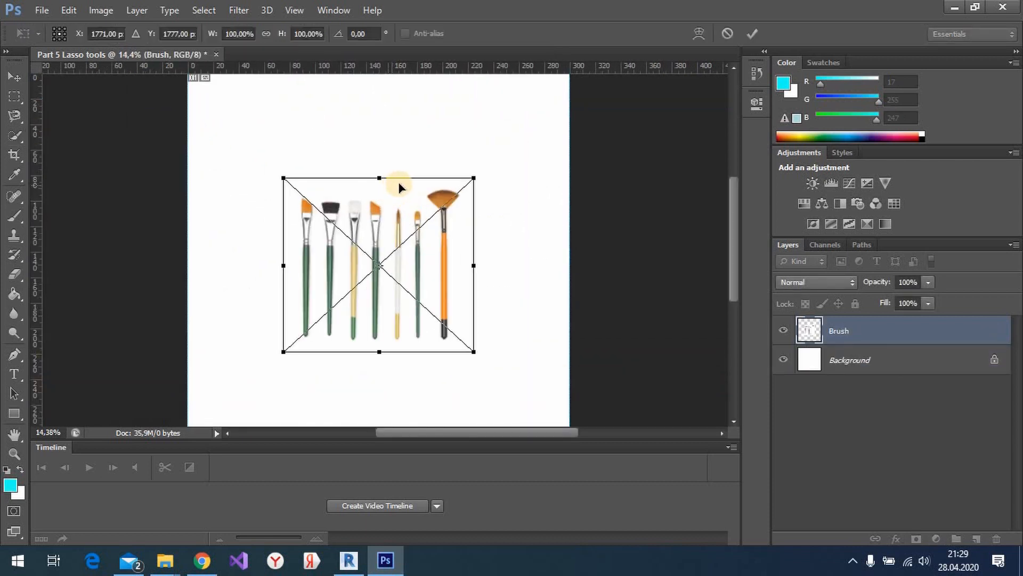
- Enlarge the placed brush image to about 257 × 227 mm within the canvas and commit the transform
left_click_drag(474, 177, 524, 116)
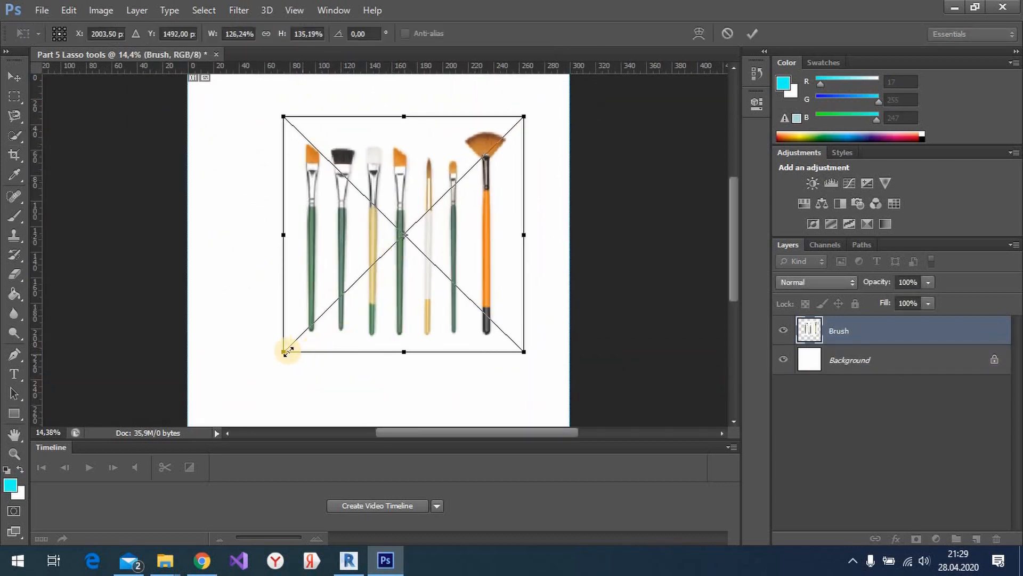
left_click_drag(284, 350, 174, 421)
left_click_drag(353, 120, 407, 118)
left_click_drag(372, 165, 418, 148)
left_click_drag(439, 219, 423, 206)
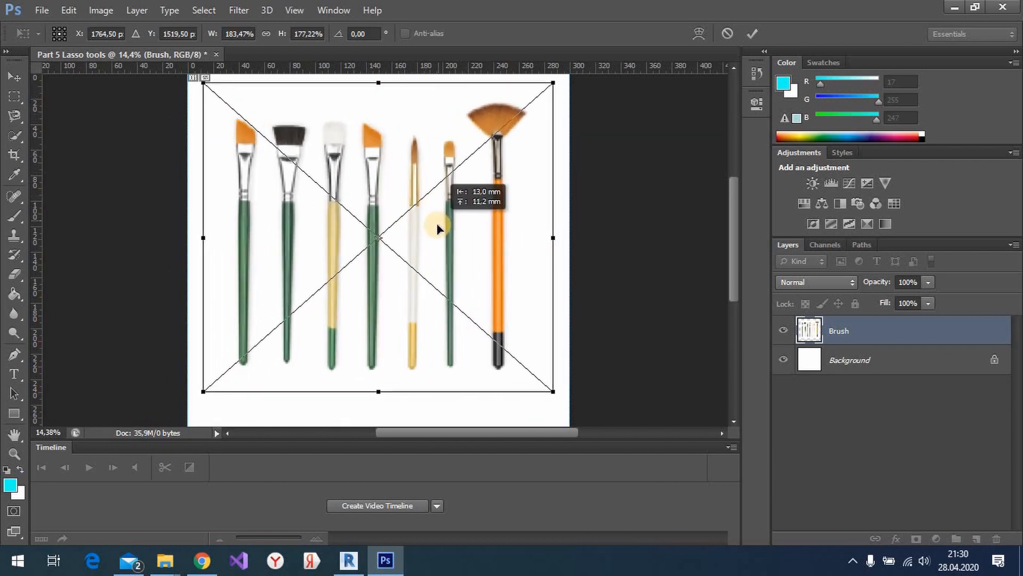
left_click_drag(549, 386, 527, 368)
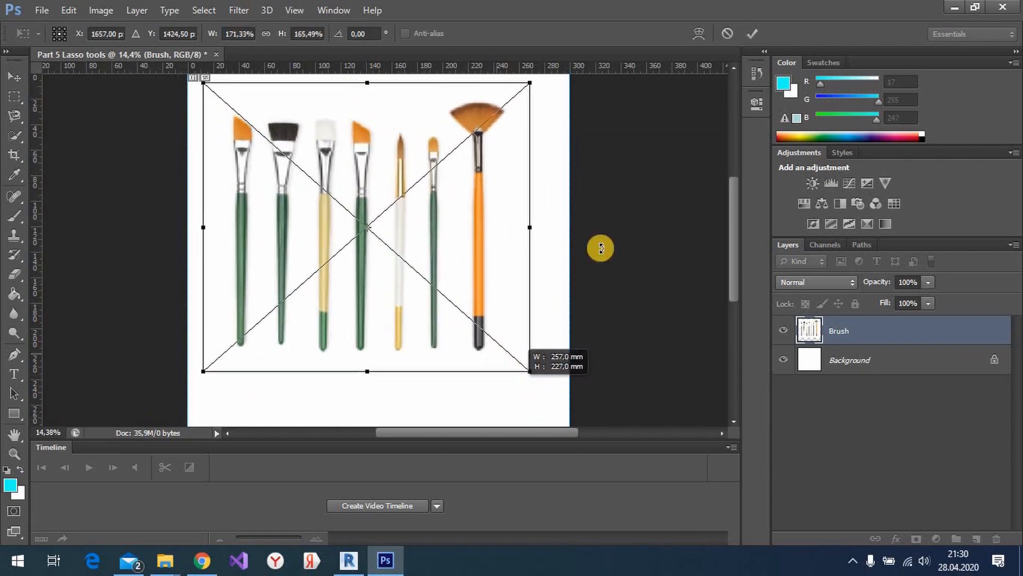
left_click(752, 34)
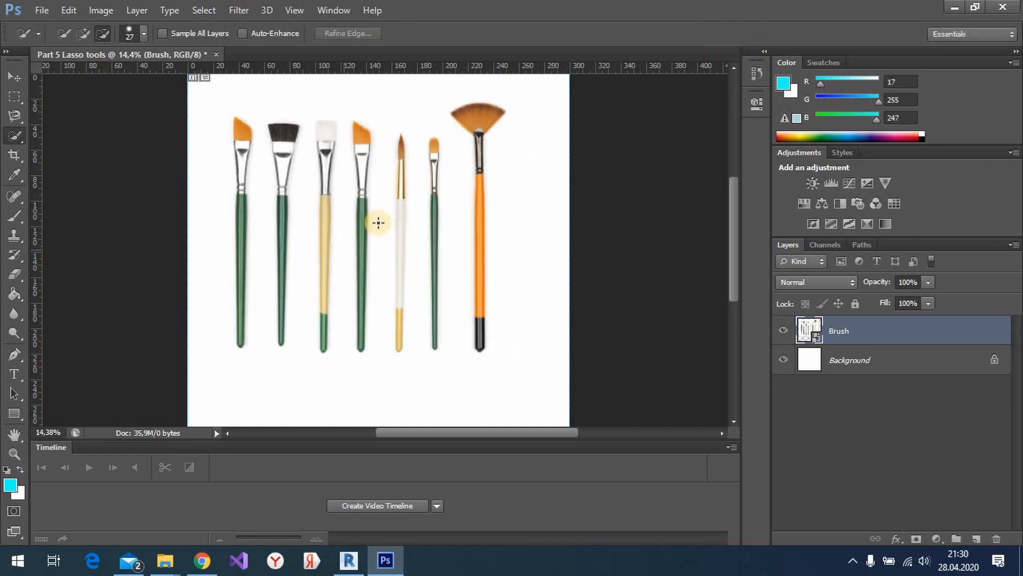
- Rasterize the Brush smart object layer
scroll(419, 172, "up", 5)
scroll(419, 172, "down", 6)
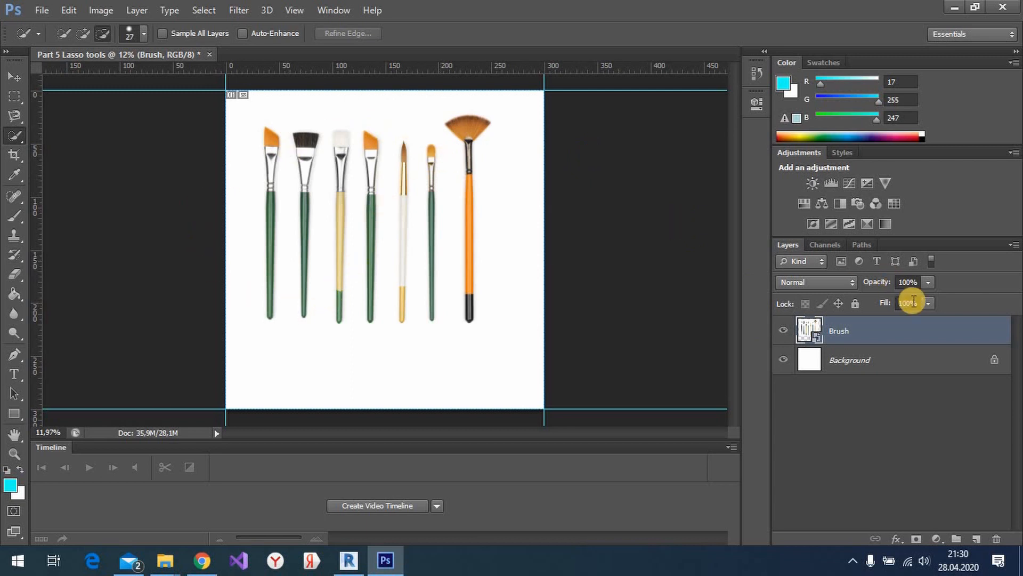
right_click(865, 336)
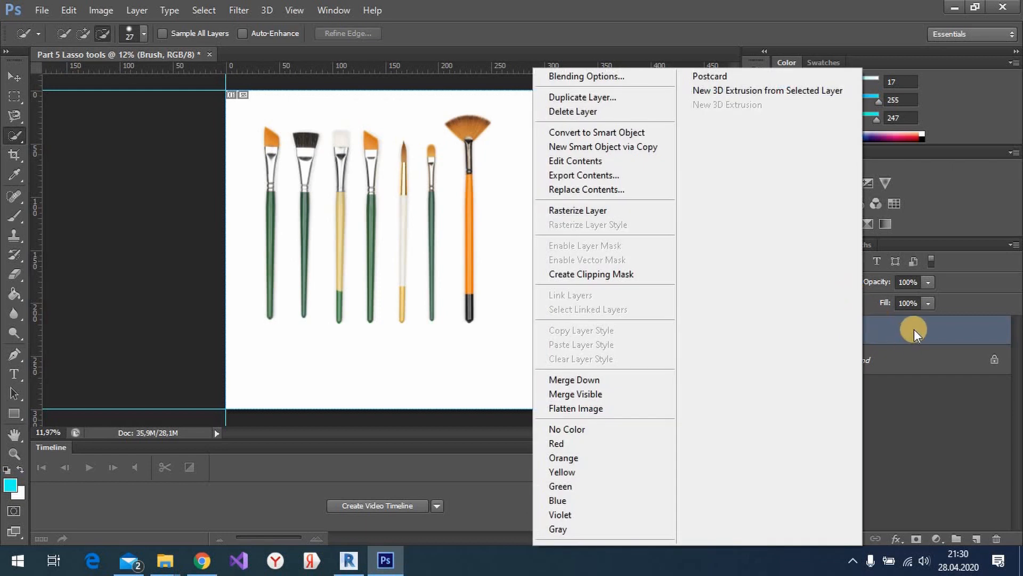
left_click(588, 213)
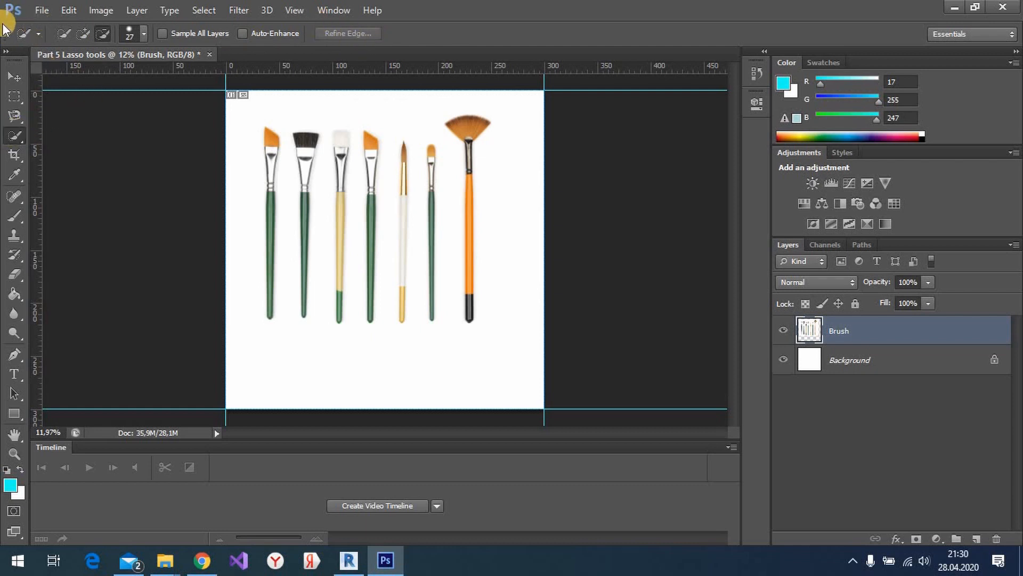
- Set the Quick Selection brush to a size of 126 px and a hardness of 60%
left_click(102, 38)
left_click(59, 35)
left_click(142, 33)
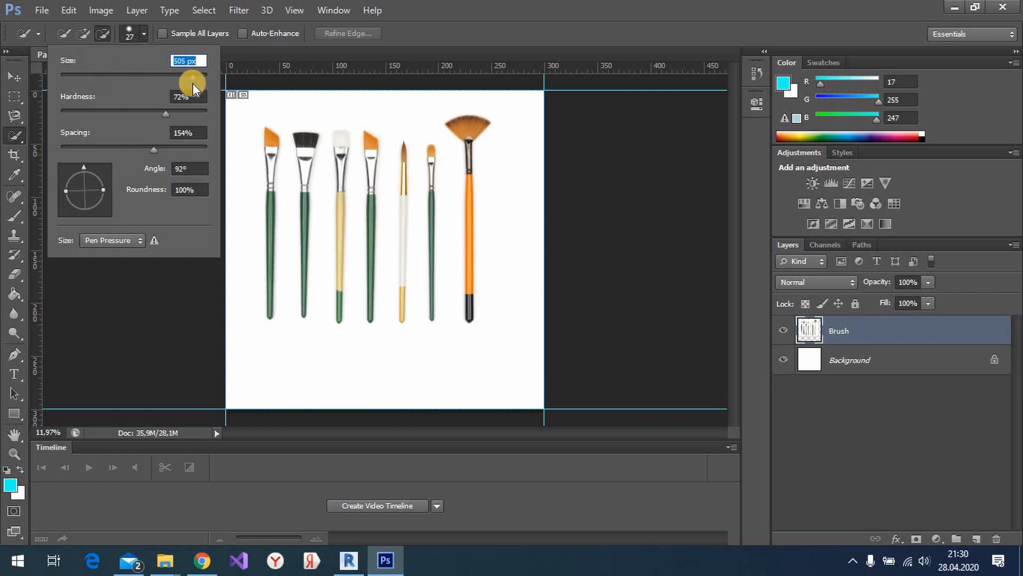
left_click_drag(192, 83, 194, 83)
left_click_drag(125, 81, 149, 116)
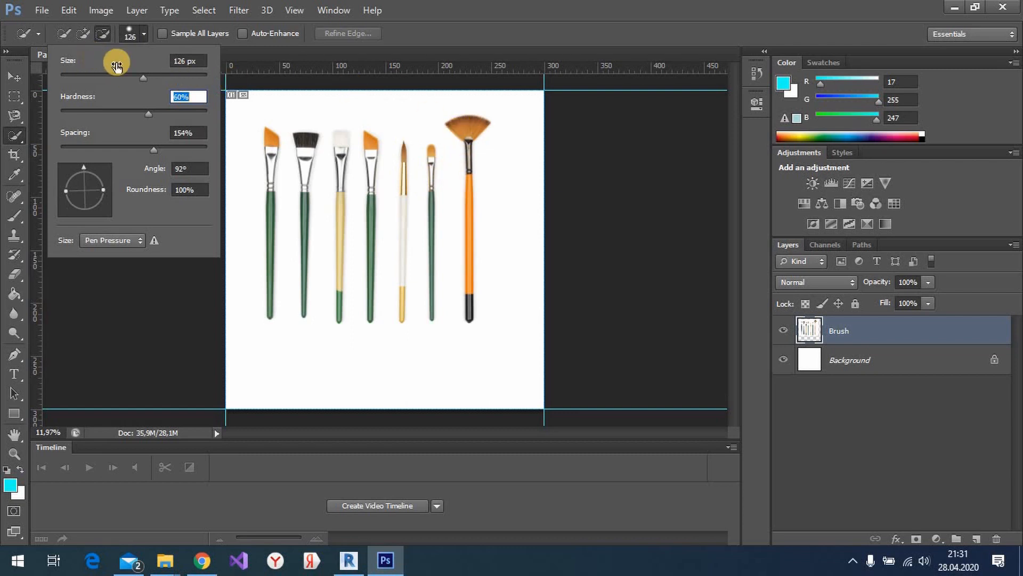
left_click(132, 34)
left_click(134, 34)
left_click(146, 30)
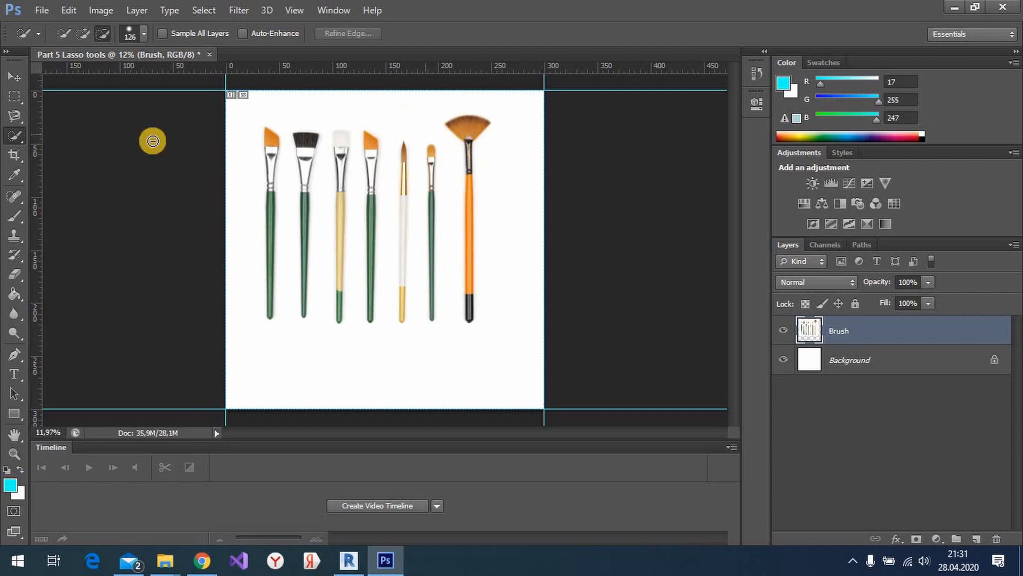
left_click(18, 120)
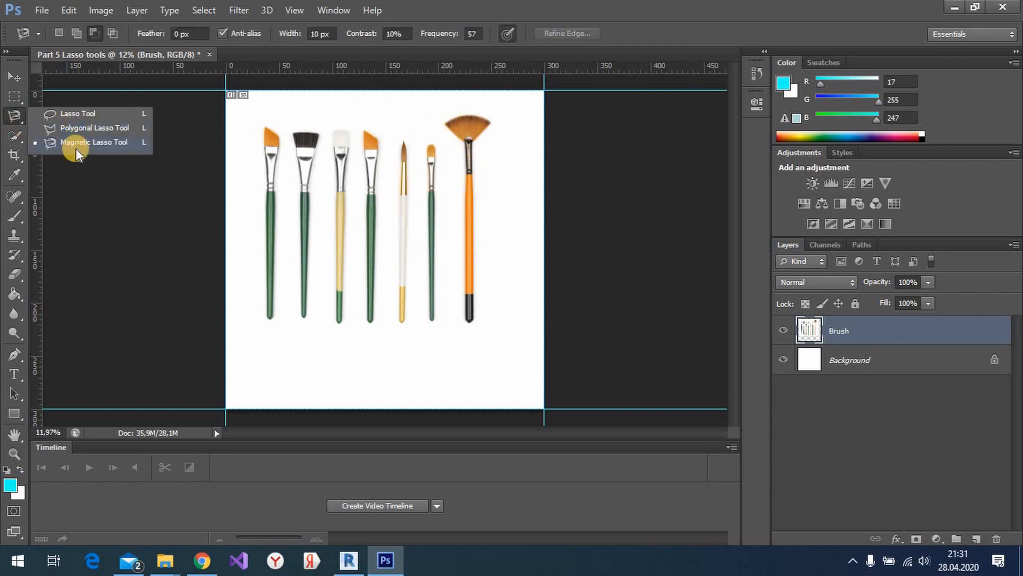
left_click(114, 141)
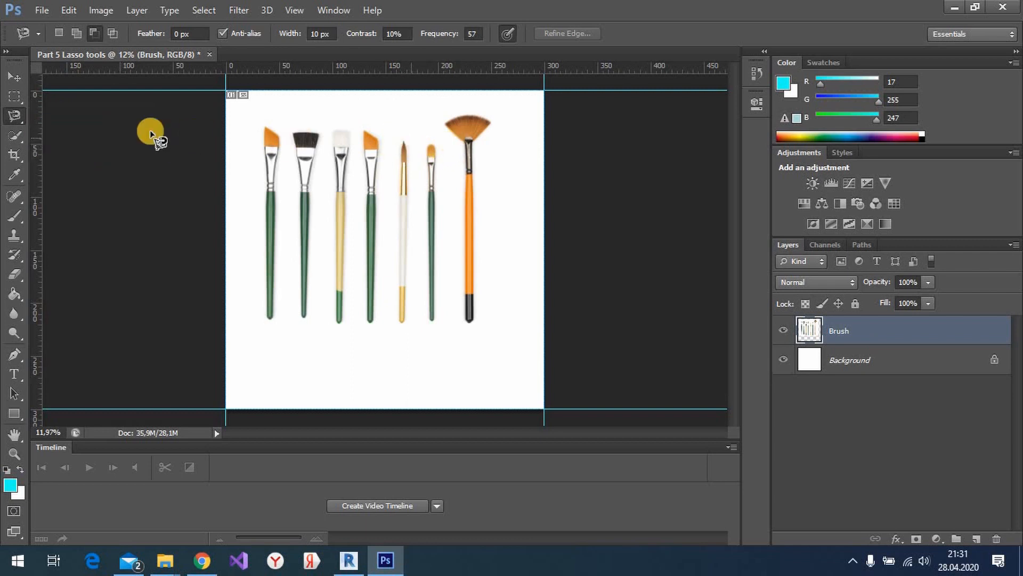
left_click(14, 135)
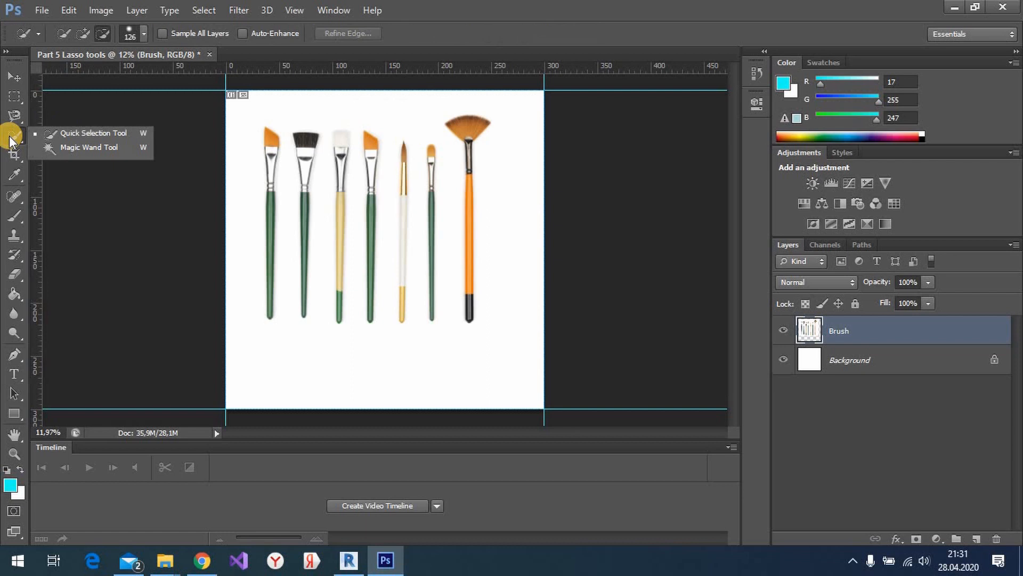
left_click(78, 137)
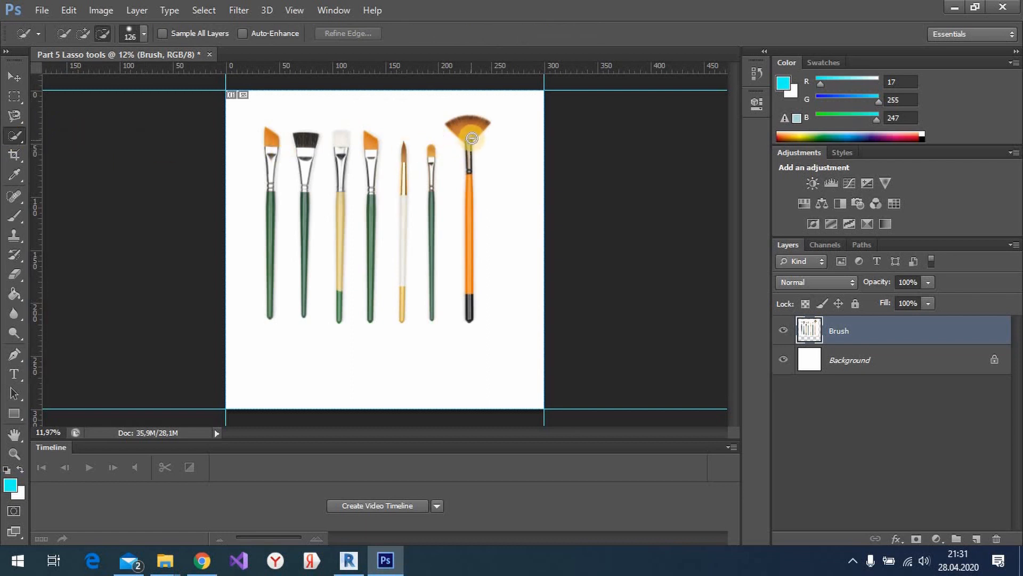
- Set the Quick Selection brush's hardness to 44% and its size to 45 px for the fan brush's bristles
scroll(473, 136, "up", 3)
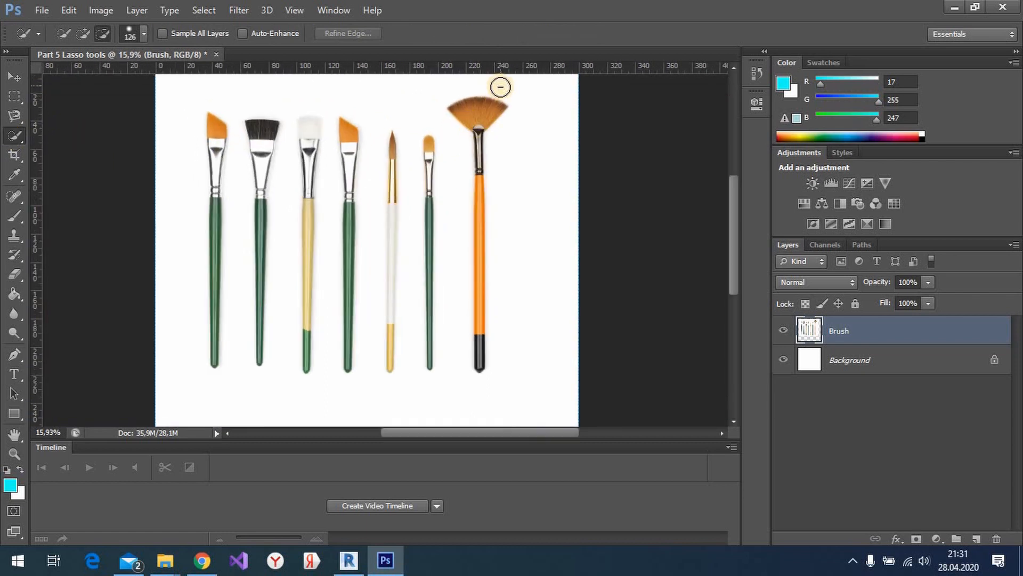
scroll(498, 85, "up", 3)
scroll(503, 98, "up", 3)
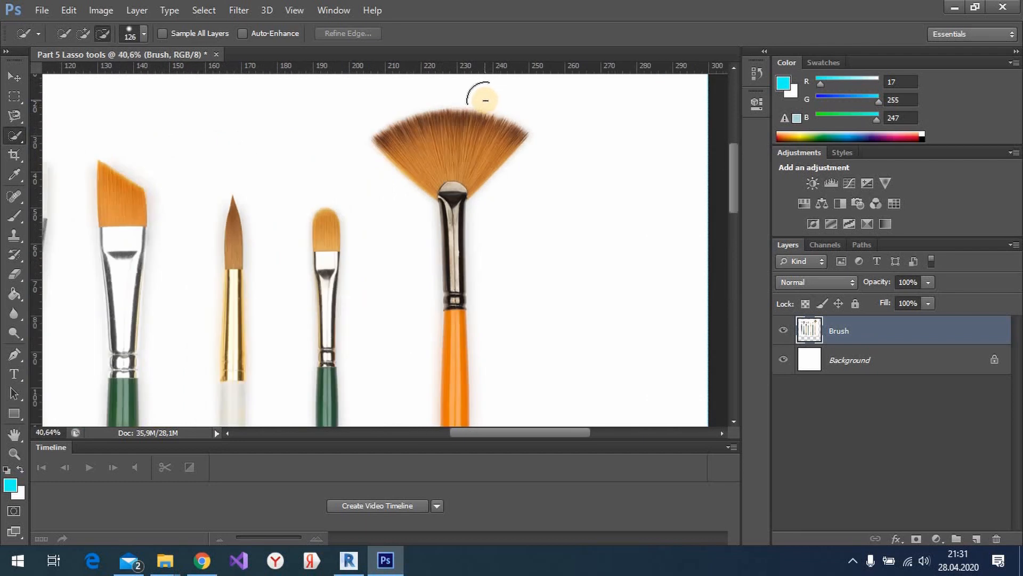
left_click(18, 133)
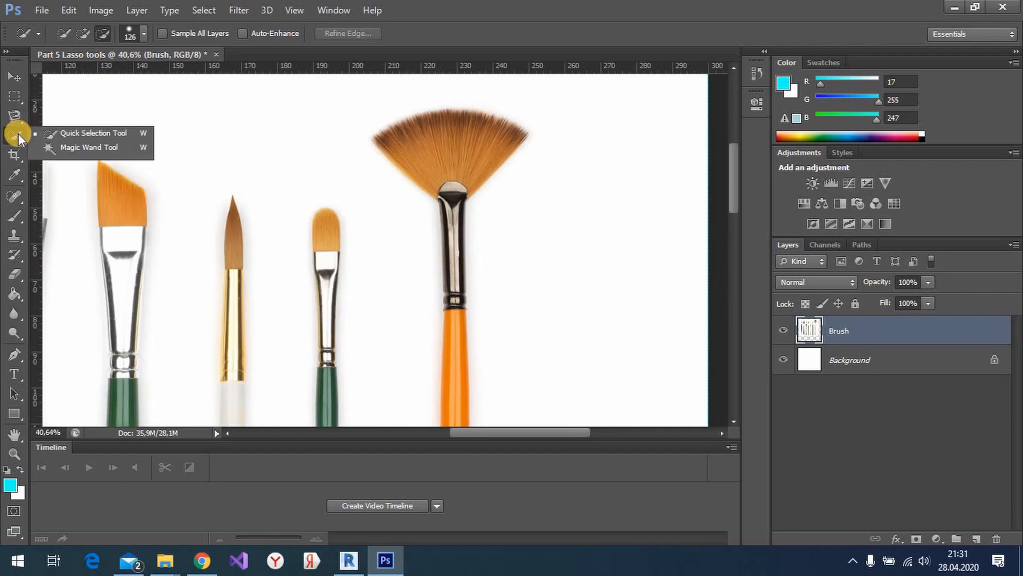
left_click(138, 32)
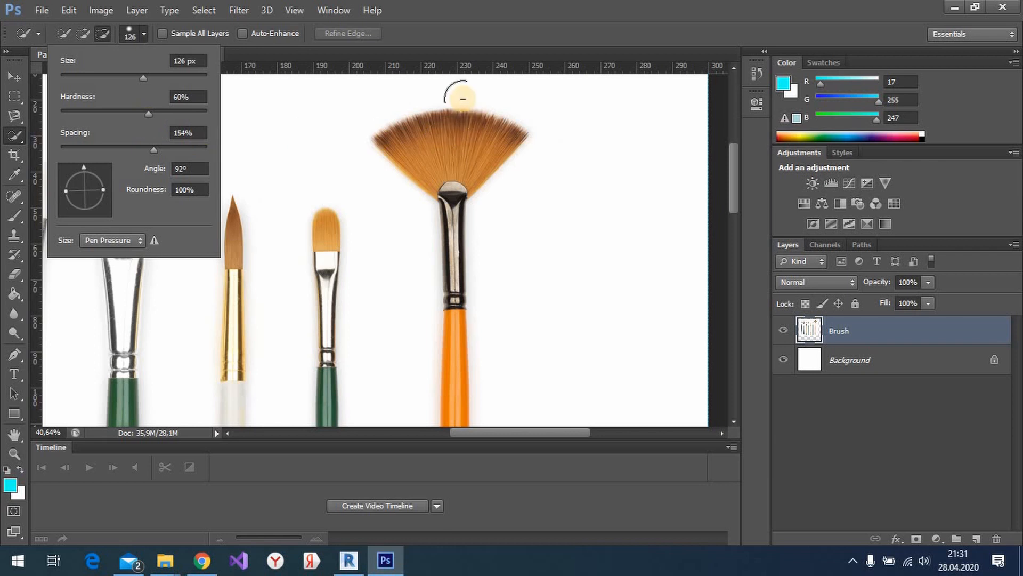
scroll(452, 92, "up", 5)
scroll(437, 122, "up", 8)
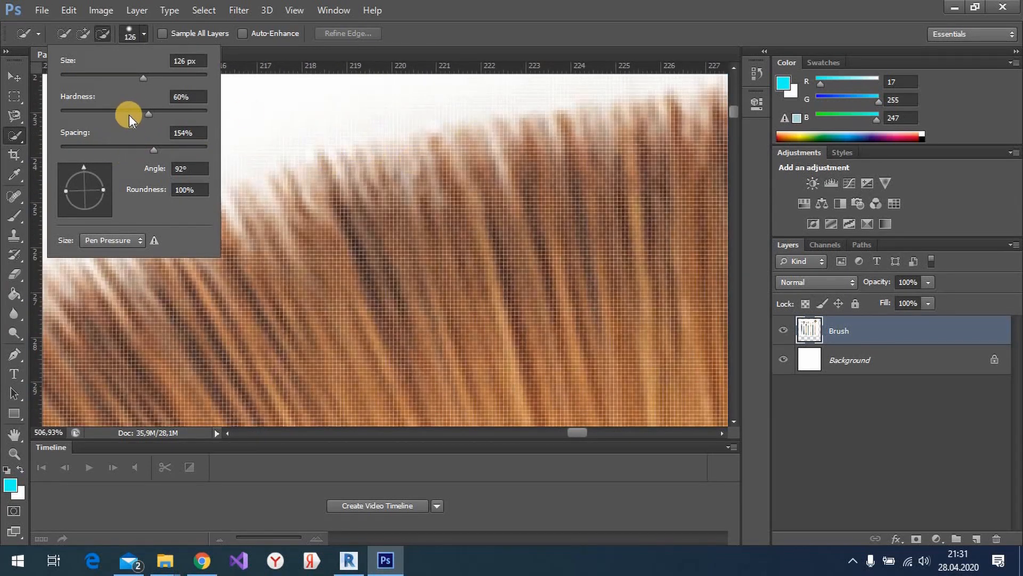
left_click_drag(149, 111, 172, 114)
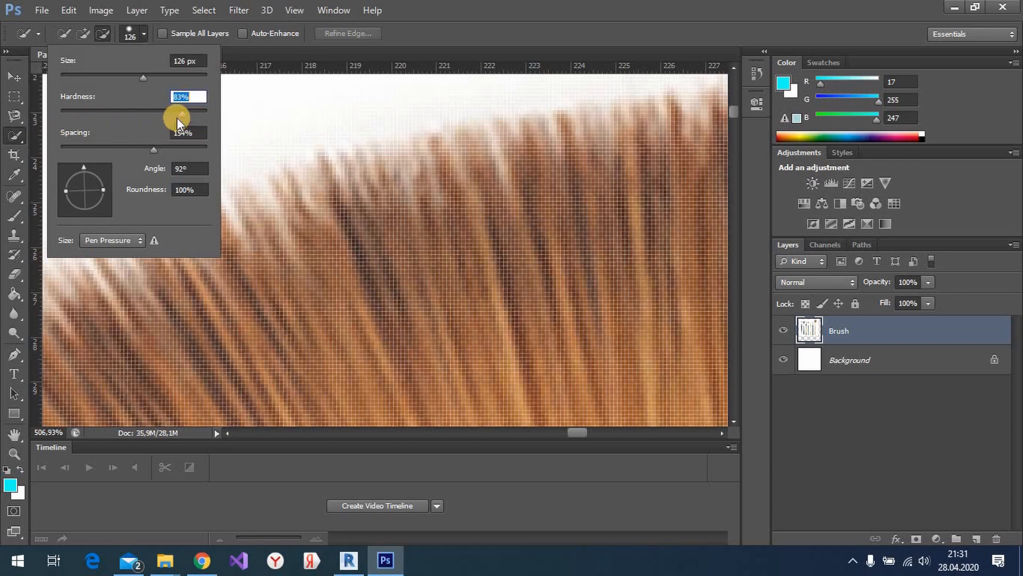
left_click_drag(177, 117, 120, 126)
left_click_drag(138, 79, 93, 76)
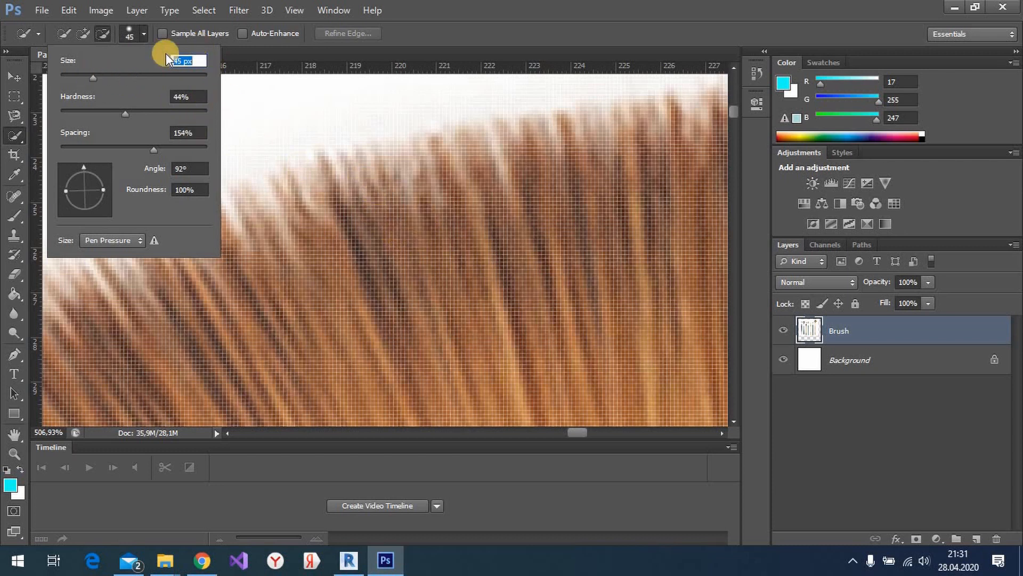
left_click(144, 36)
left_click(155, 33)
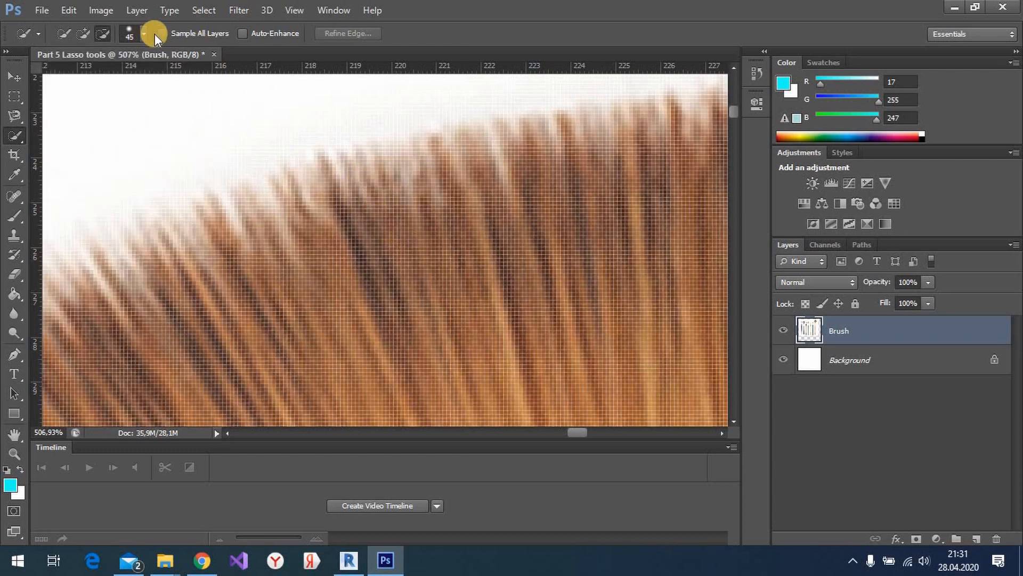
- Increase the Quick Selection brush size to 89 px to suit the fan brush's head
scroll(308, 148, "down", 10)
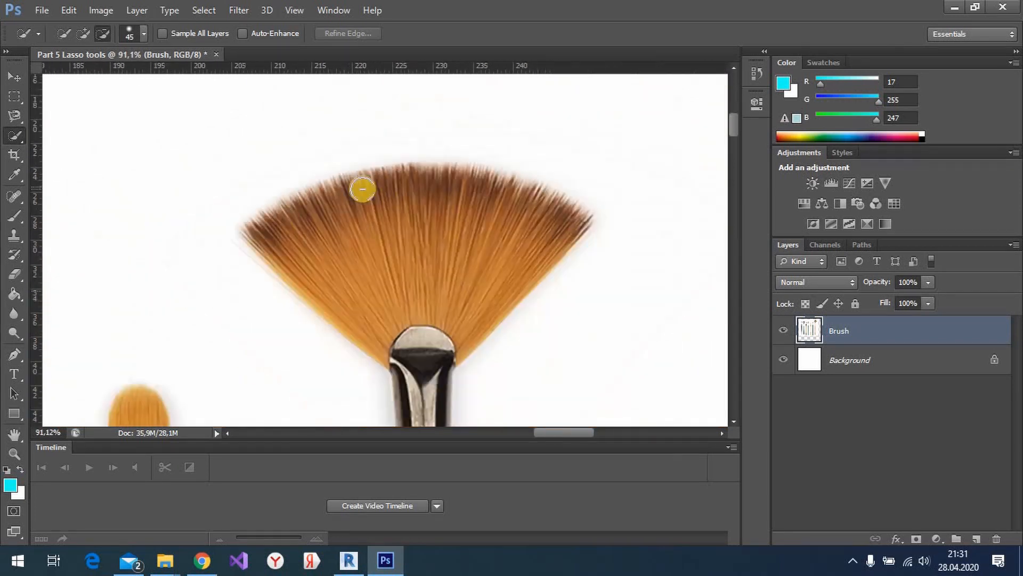
scroll(406, 208, "down", 2)
scroll(403, 207, "up", 5)
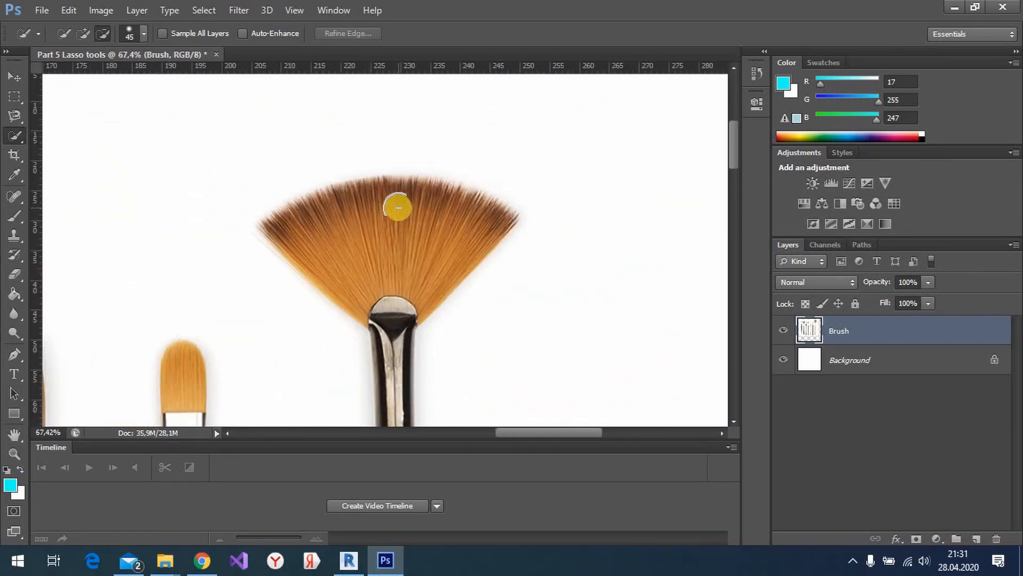
left_click(142, 35)
left_click_drag(94, 77, 126, 78)
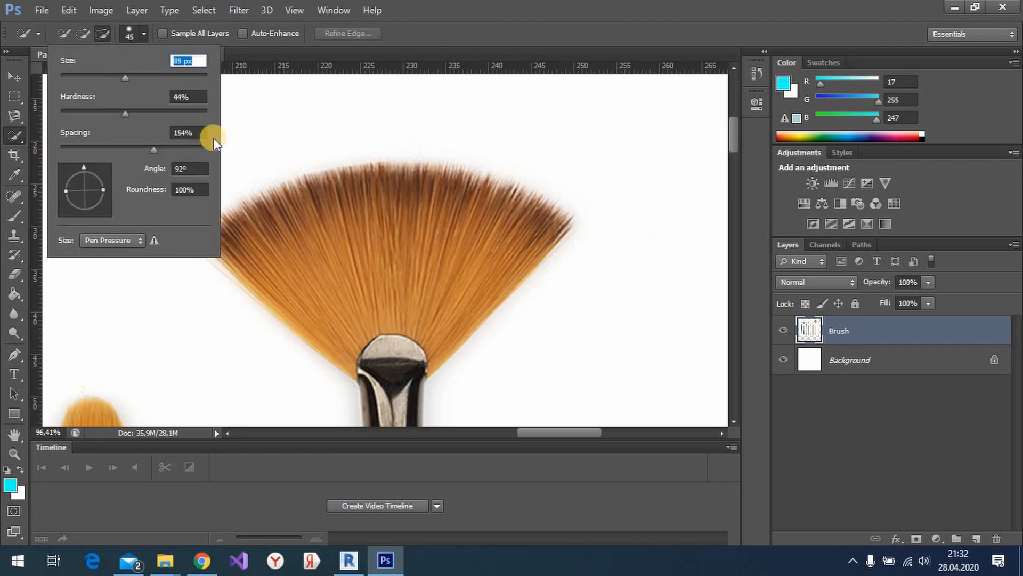
- Add the fan brush's metal ferrule to the bristle selection using the Quick Selection tool in add mode
left_click(327, 204)
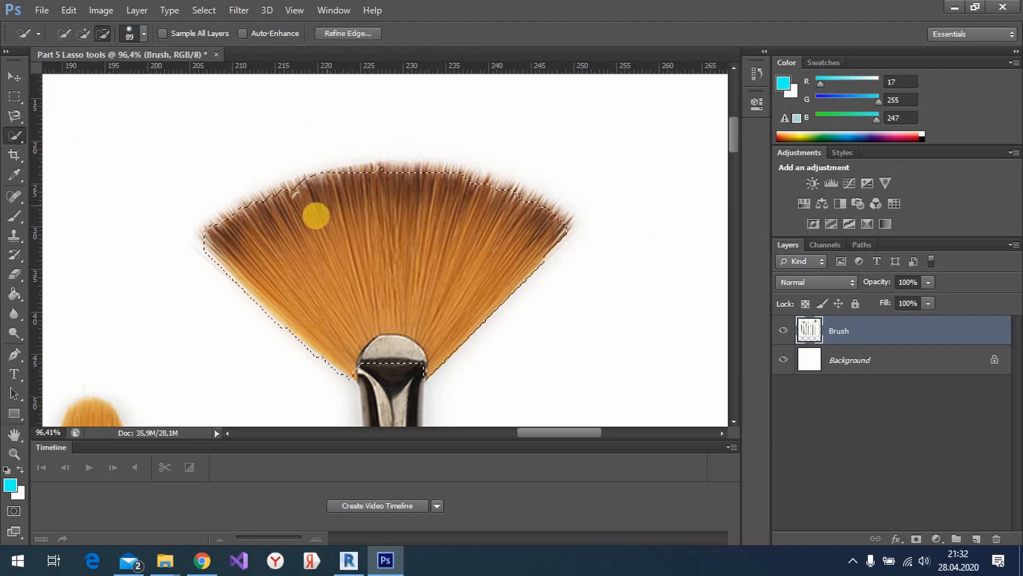
scroll(405, 208, "up", 1)
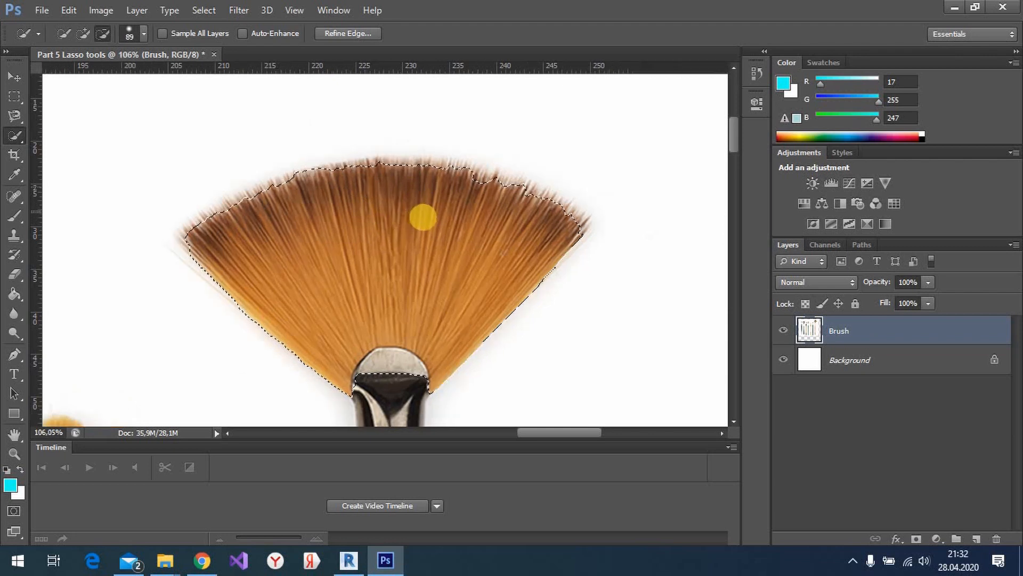
scroll(413, 207, "down", 2)
scroll(412, 297, "up", 3)
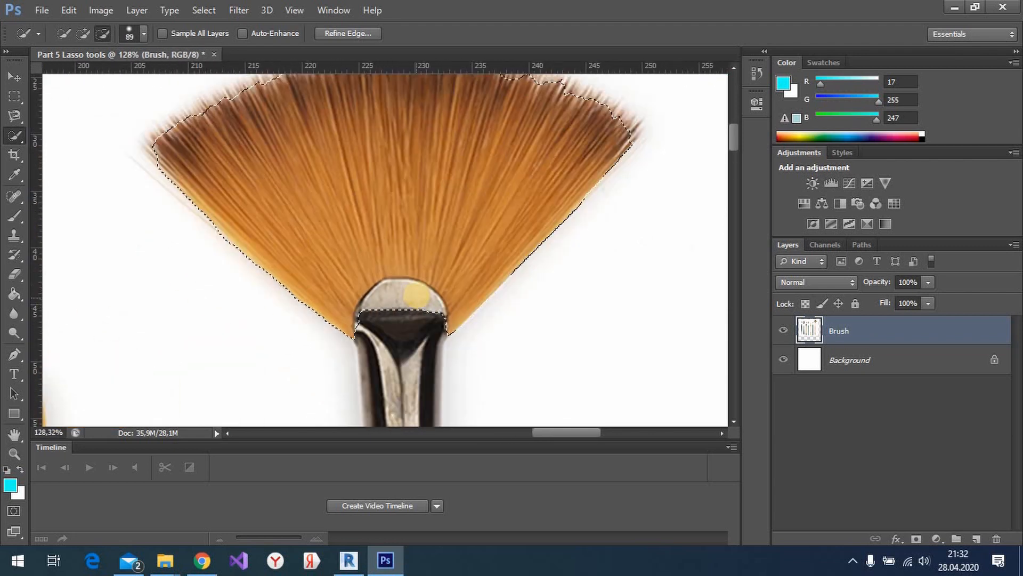
scroll(411, 278, "up", 3)
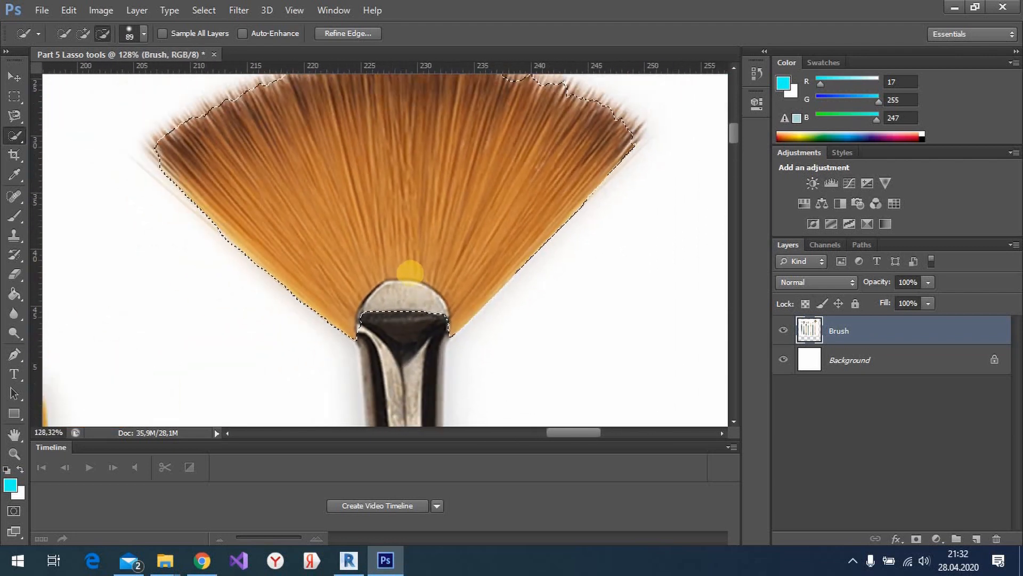
scroll(293, 260, "down", 12)
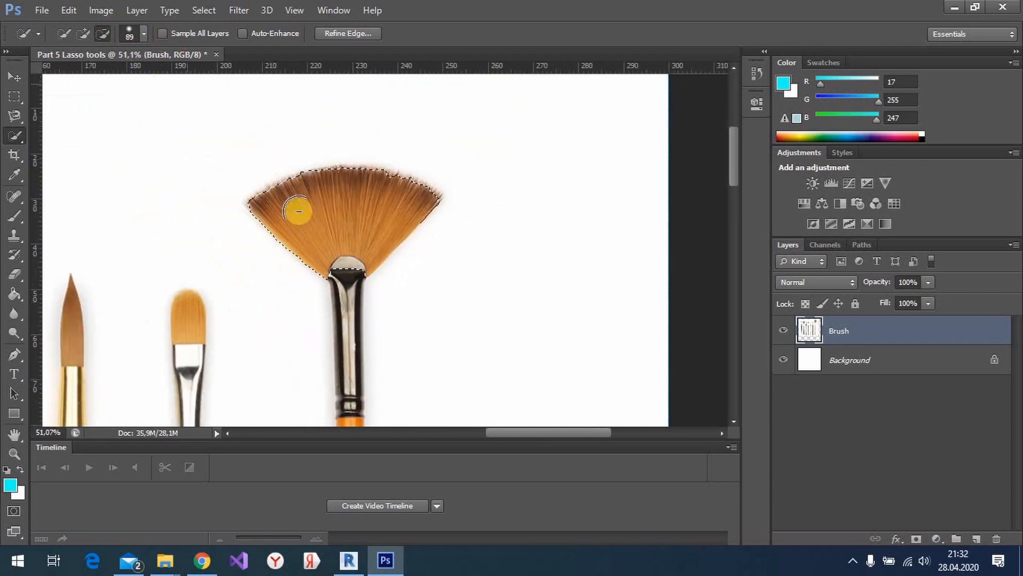
left_click(84, 34)
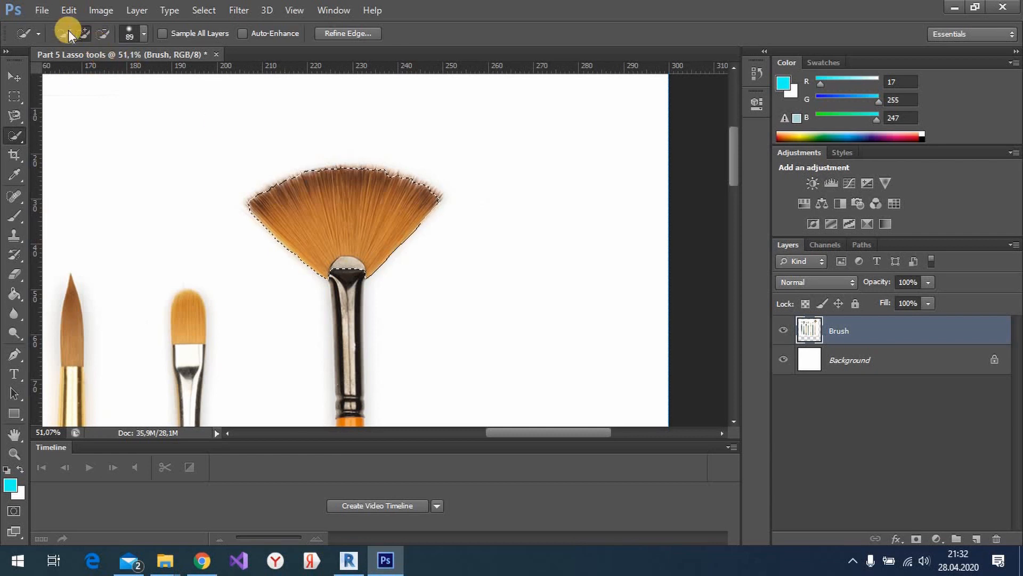
left_click_drag(340, 274, 358, 326)
scroll(357, 326, "down", 4)
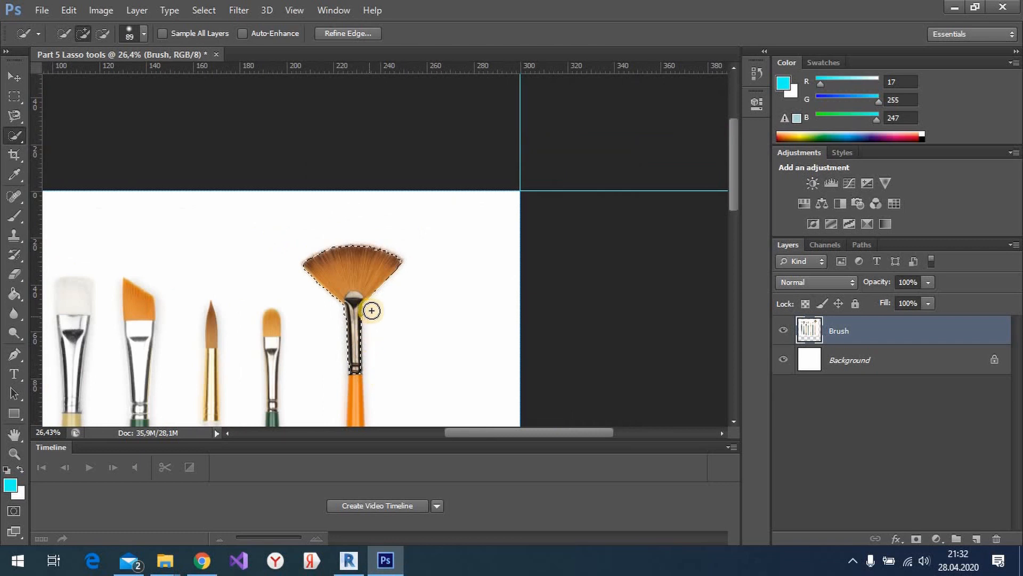
- Extend the selection down the fan brush's orange handle to include its black end
key("ctrl+d")
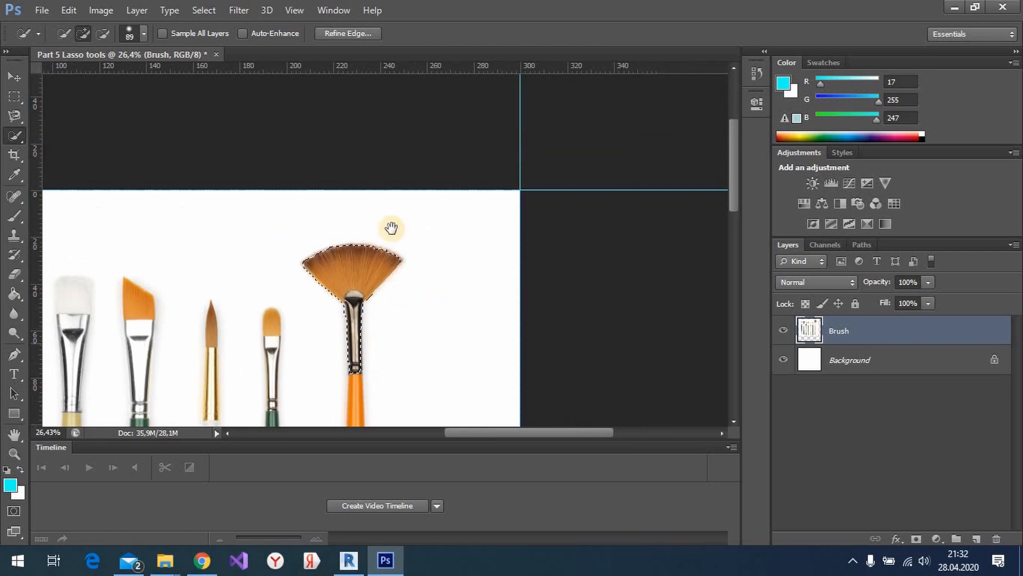
left_click_drag(391, 226, 397, 142)
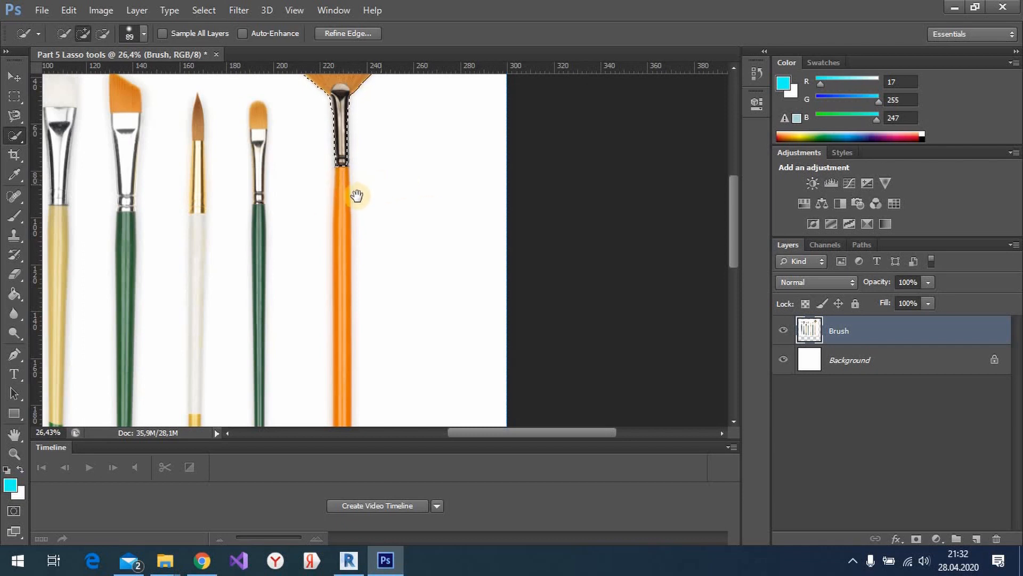
mouse_move(393, 302)
left_mouse_down()
mouse_move(385, 217)
mouse_move(389, 281)
left_mouse_up()
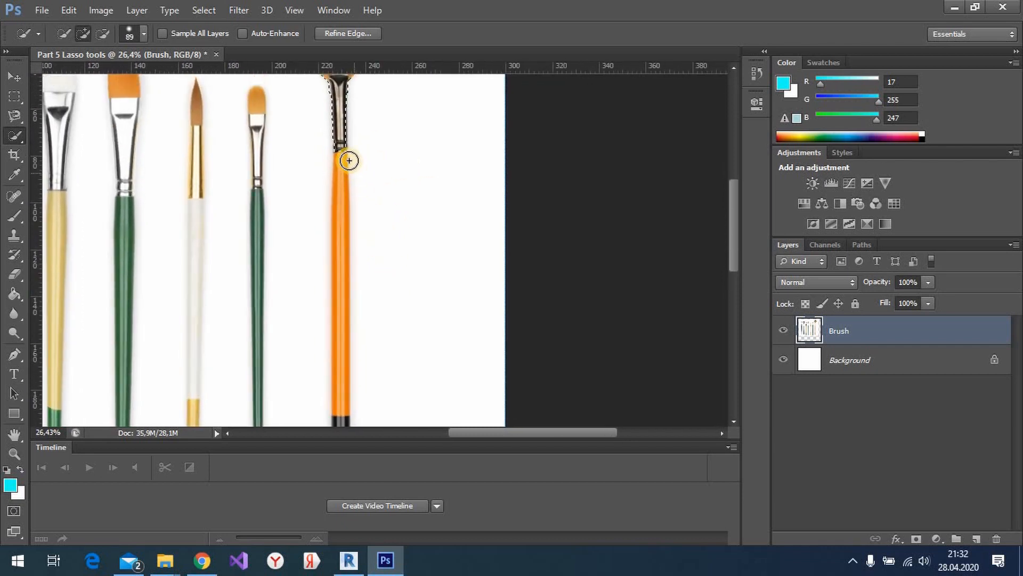
scroll(336, 166, "up", 3)
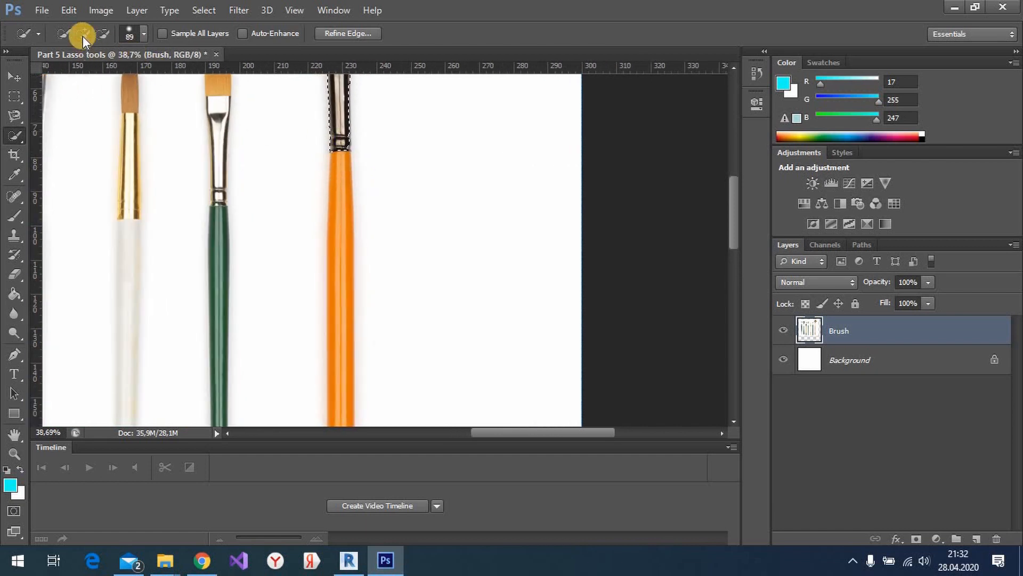
left_click(80, 33)
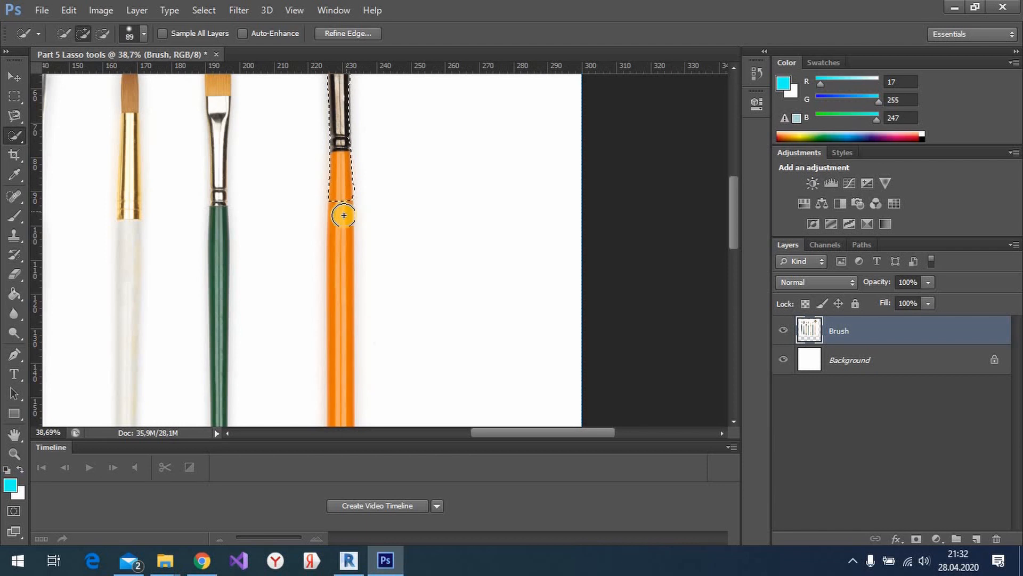
left_click_drag(344, 215, 342, 249)
scroll(347, 272, "down", 9)
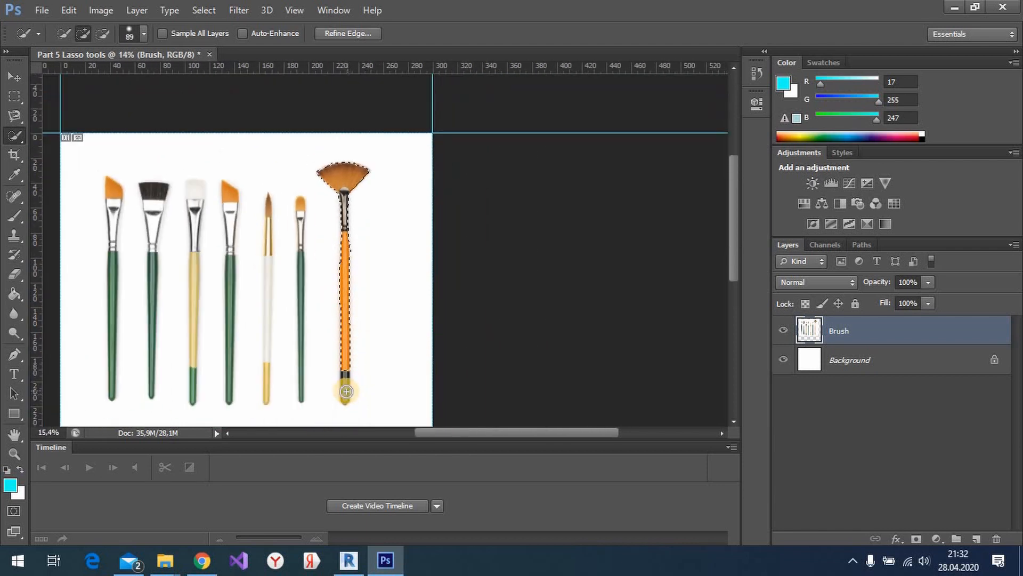
scroll(346, 391, "up", 3)
left_click_drag(349, 379, 362, 183)
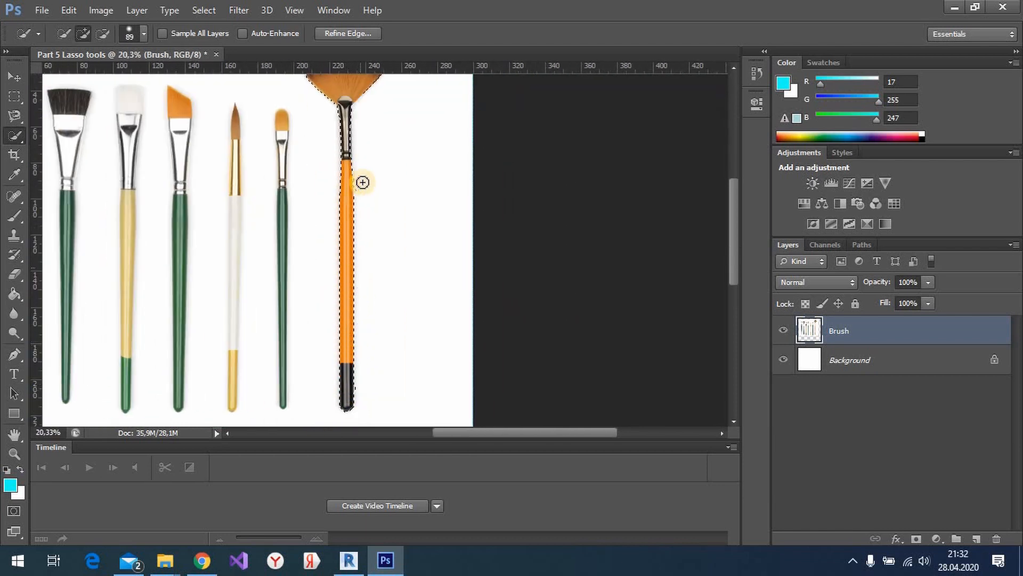
- Create a new layer above the Brush layer and try to copy the selected fan brush from it
scroll(368, 167, "up", 6)
scroll(366, 176, "down", 11)
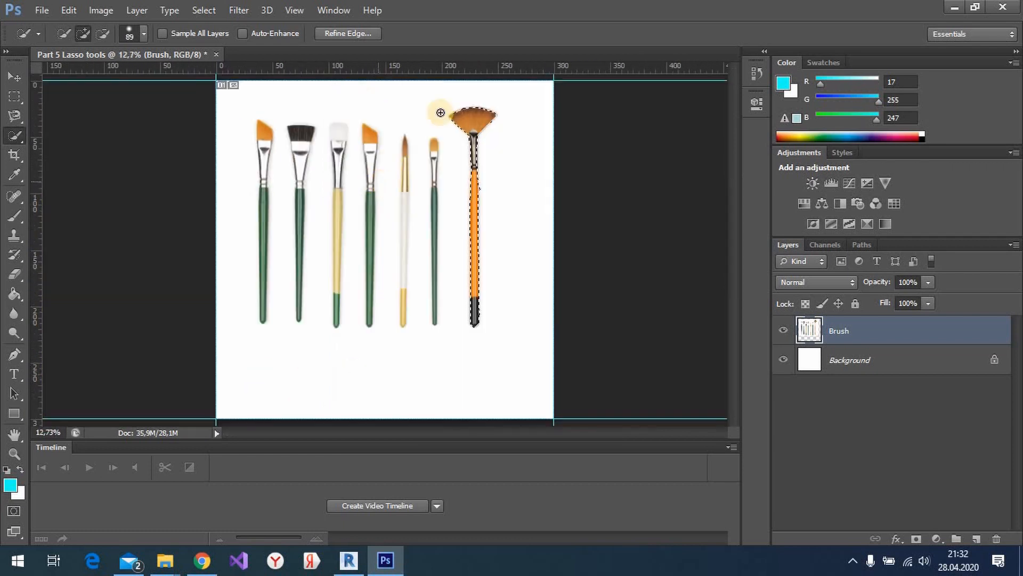
scroll(471, 111, "up", 6)
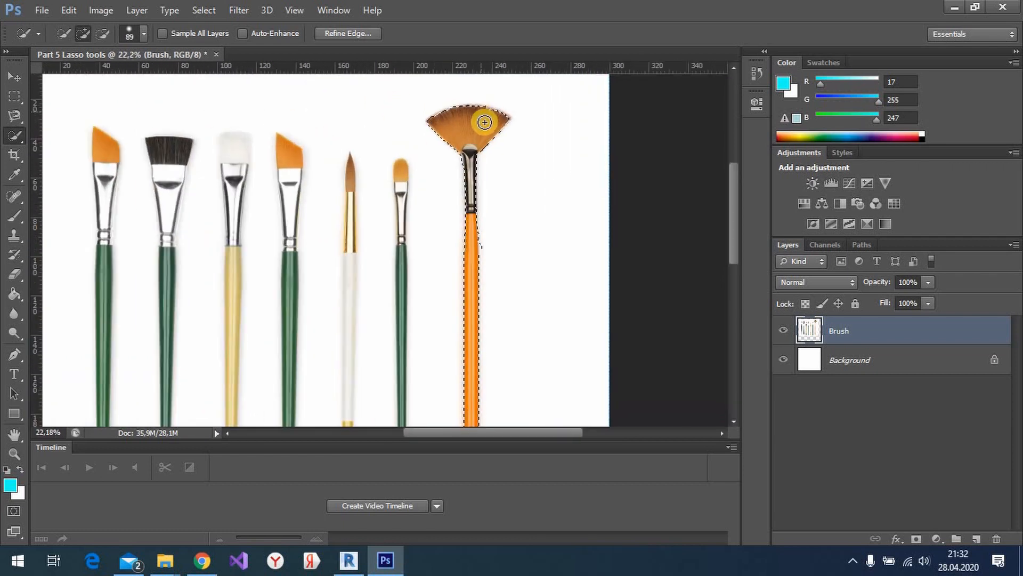
scroll(485, 124, "down", 3)
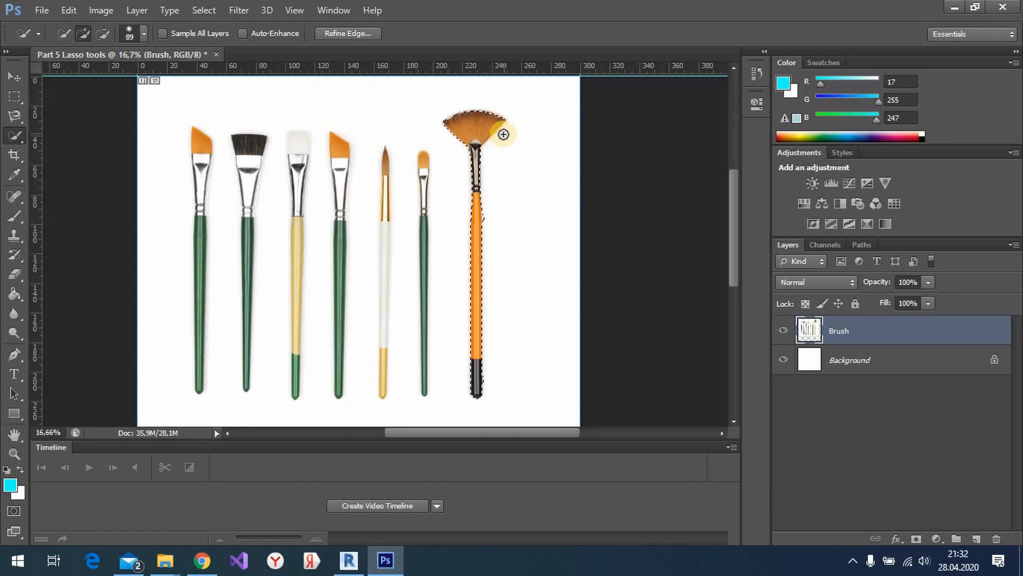
left_click(977, 538)
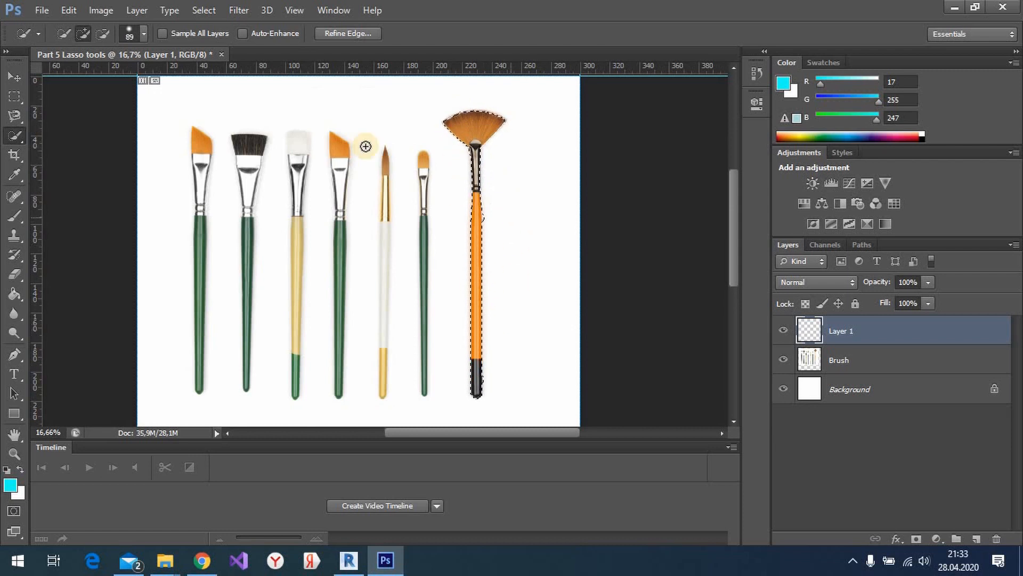
key("ctrl+c")
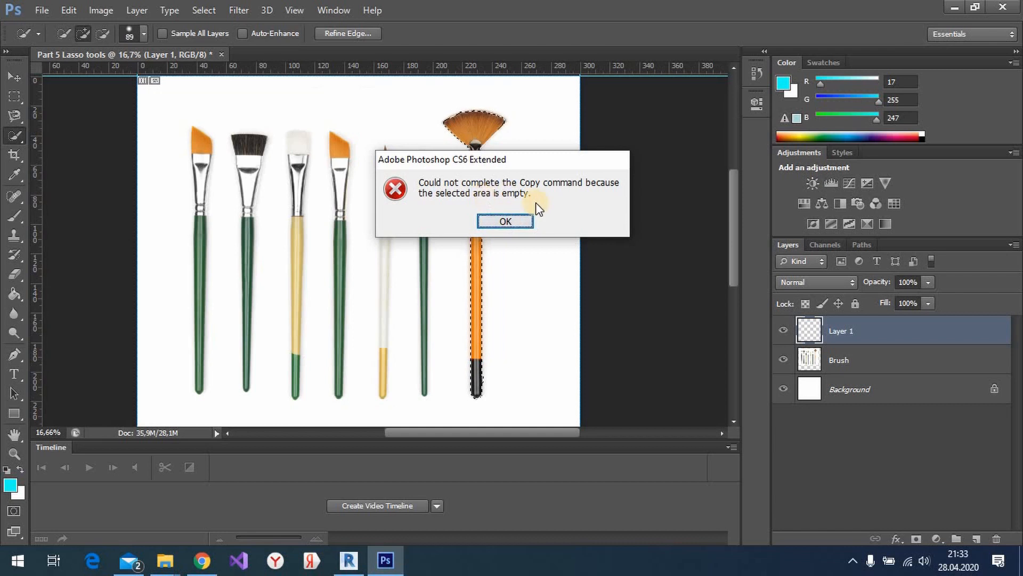
left_click(505, 221)
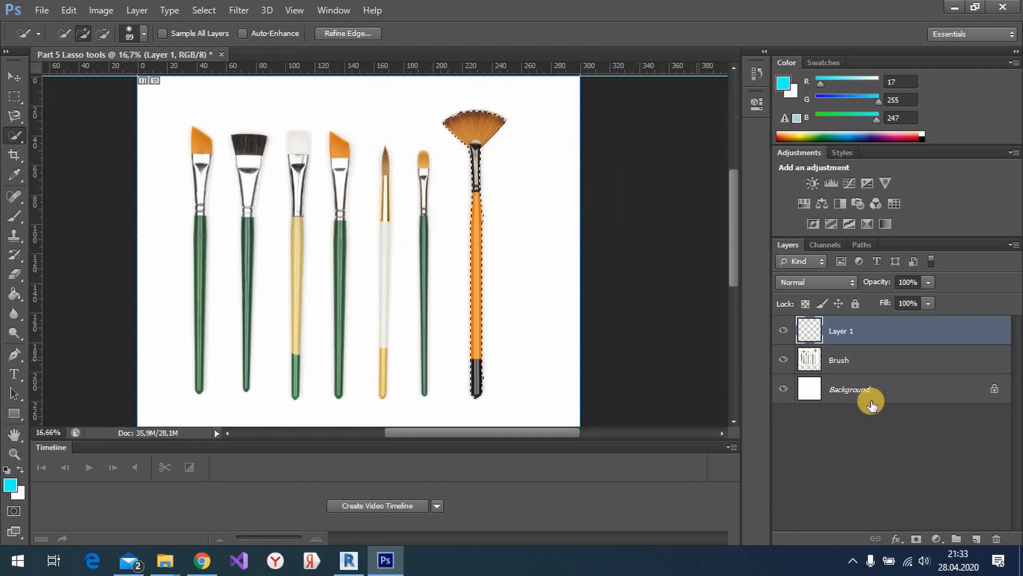
- Copy the selected fan brush from the Brush layer and paste it onto Layer 1
left_click(842, 360)
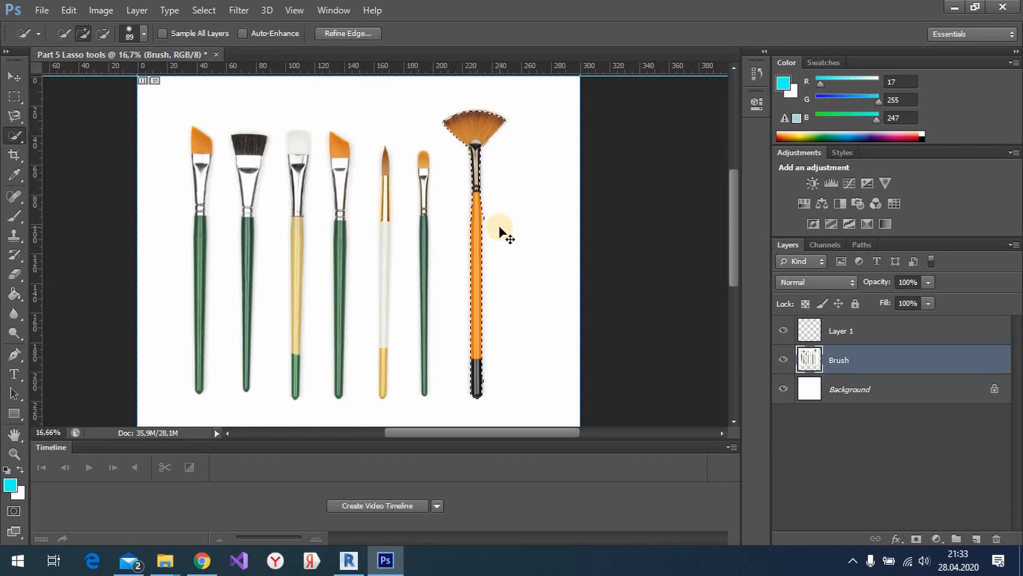
left_click(859, 332)
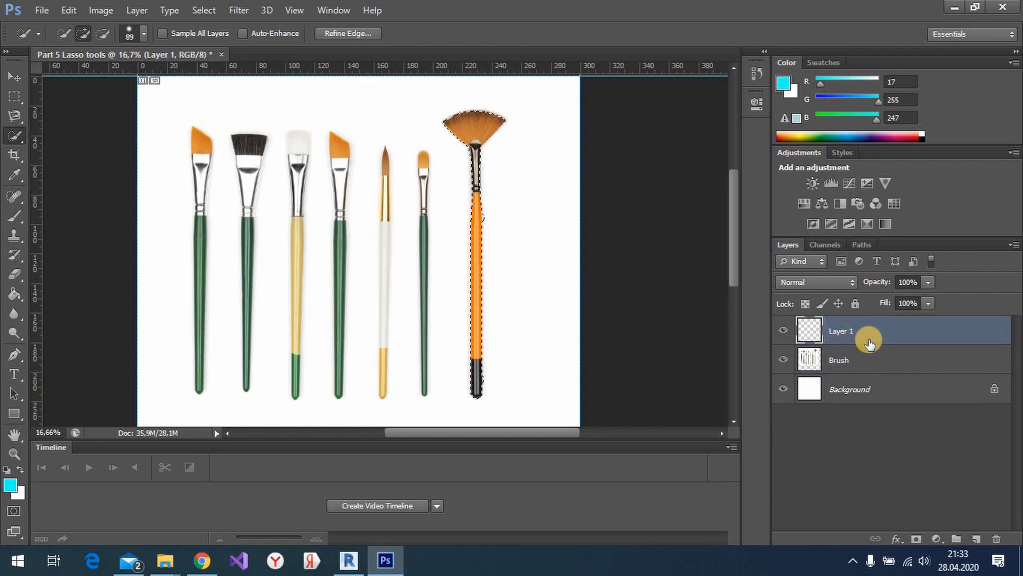
left_click(75, 12)
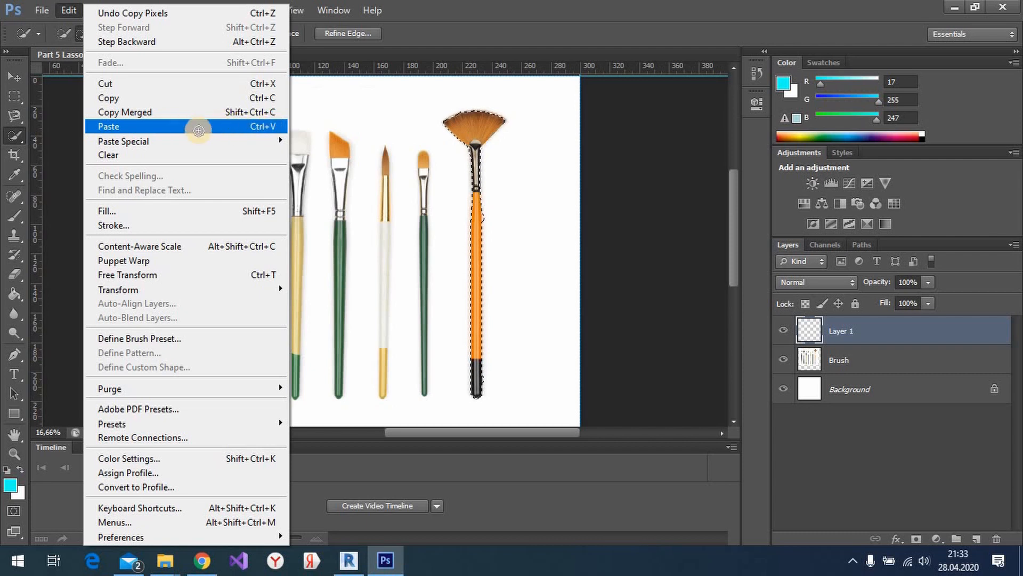
left_click(708, 265)
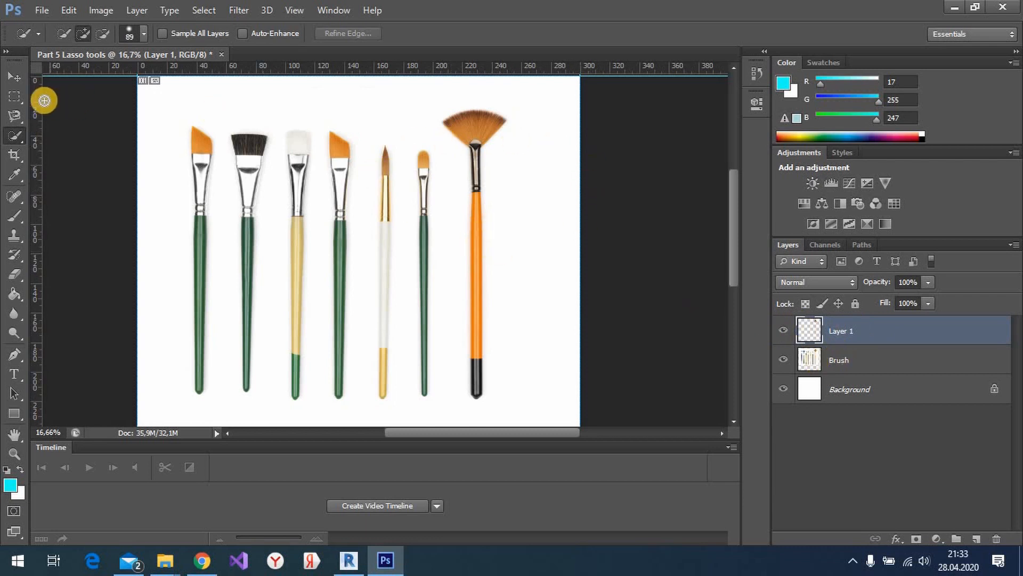
- Move the pasted fan brush to the right of the original, close to the canvas edge
left_click(13, 76)
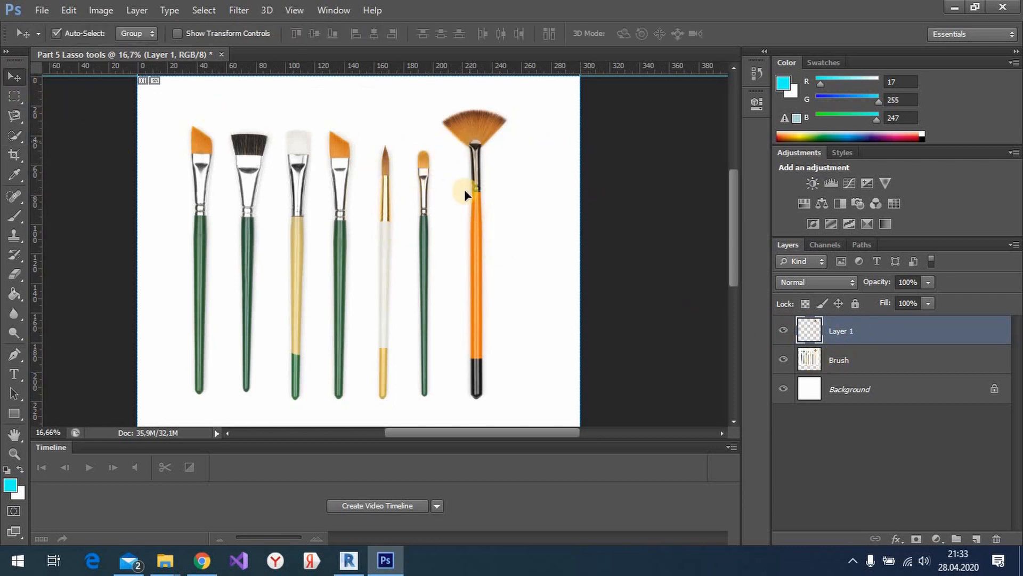
mouse_move(465, 190)
left_mouse_down()
mouse_move(369, 113)
mouse_move(510, 168)
mouse_move(525, 155)
mouse_move(545, 183)
mouse_move(537, 128)
left_mouse_up()
mouse_move(475, 139)
left_mouse_down()
mouse_move(476, 191)
mouse_move(457, 126)
mouse_move(565, 159)
mouse_move(544, 158)
mouse_move(544, 127)
mouse_move(540, 142)
left_mouse_up()
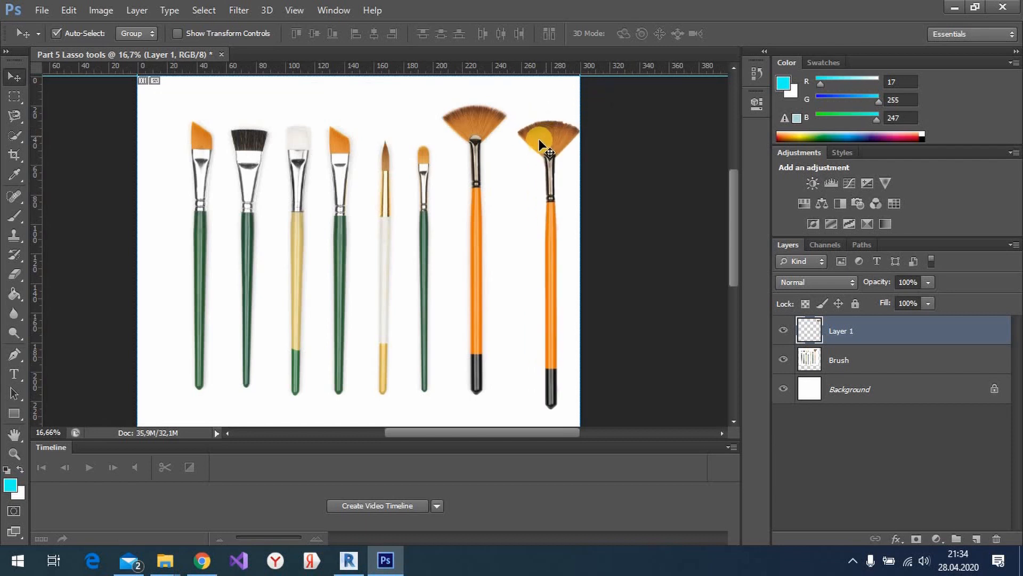
- Switch from the Quick Selection tool to the Magic Wand tool
left_click(14, 133)
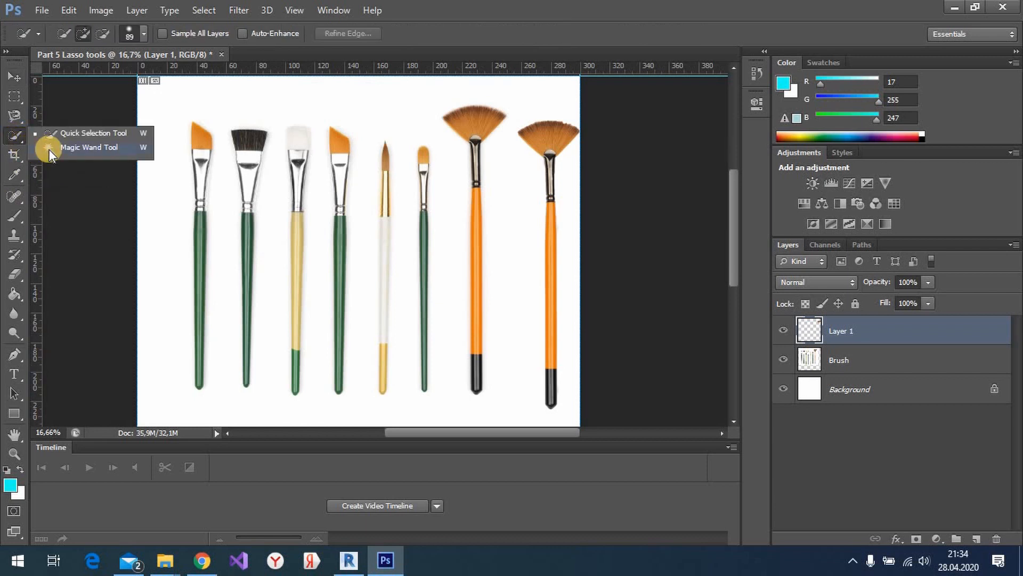
left_click(92, 149)
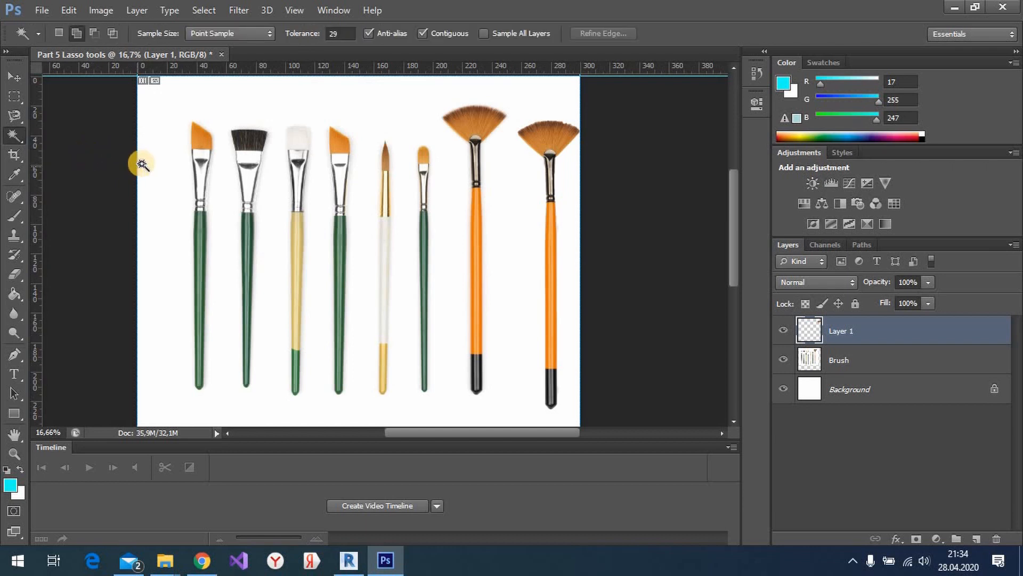
scroll(193, 131, "up", 5)
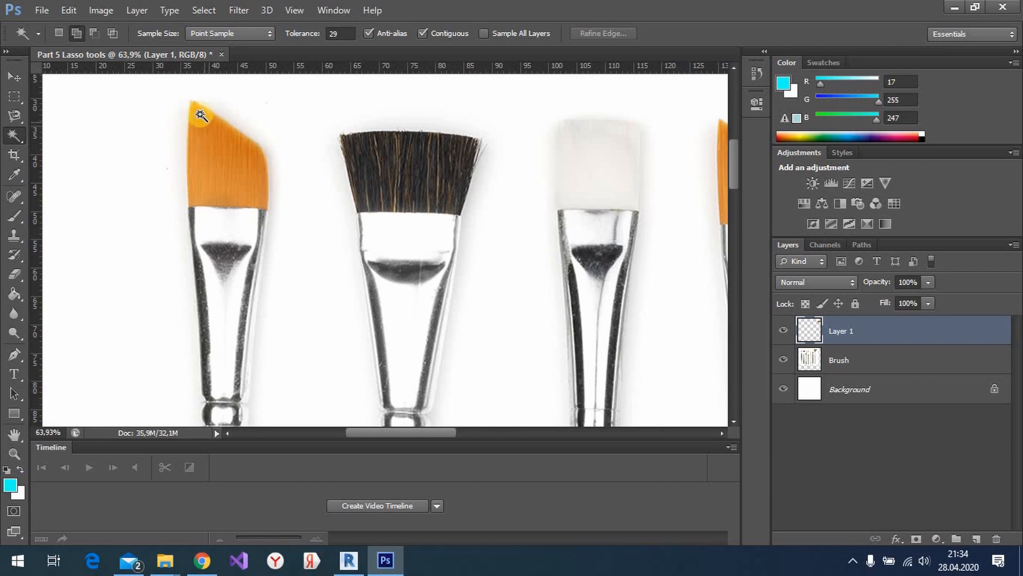
left_click(201, 117)
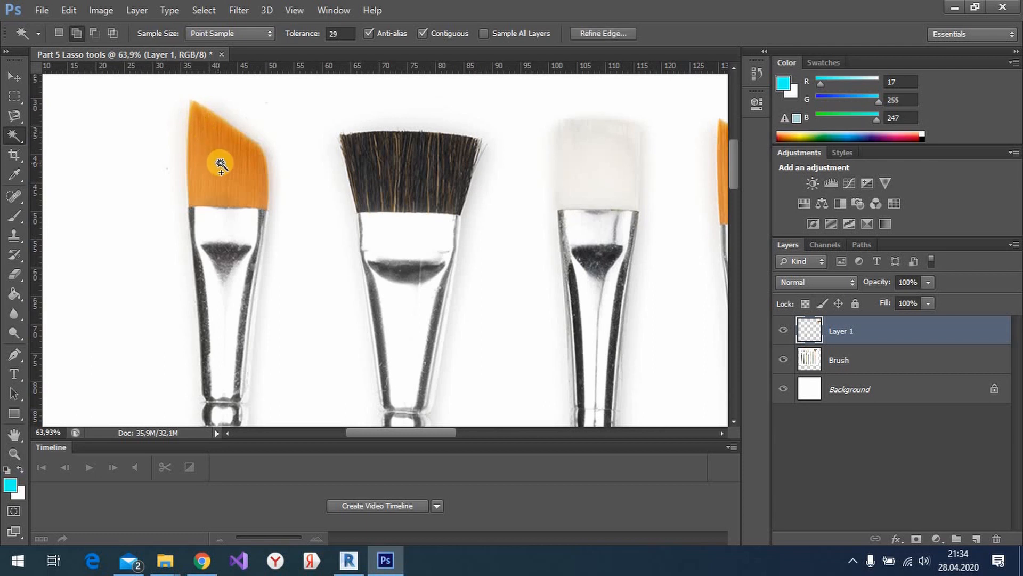
scroll(220, 162, "down", 3)
scroll(221, 162, "down", 2)
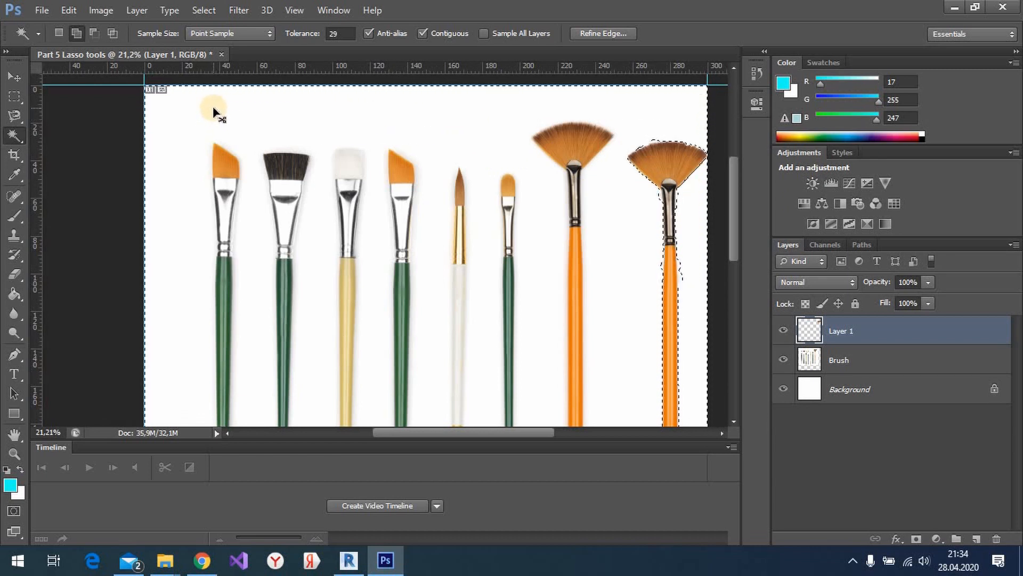
key("ctrl+d")
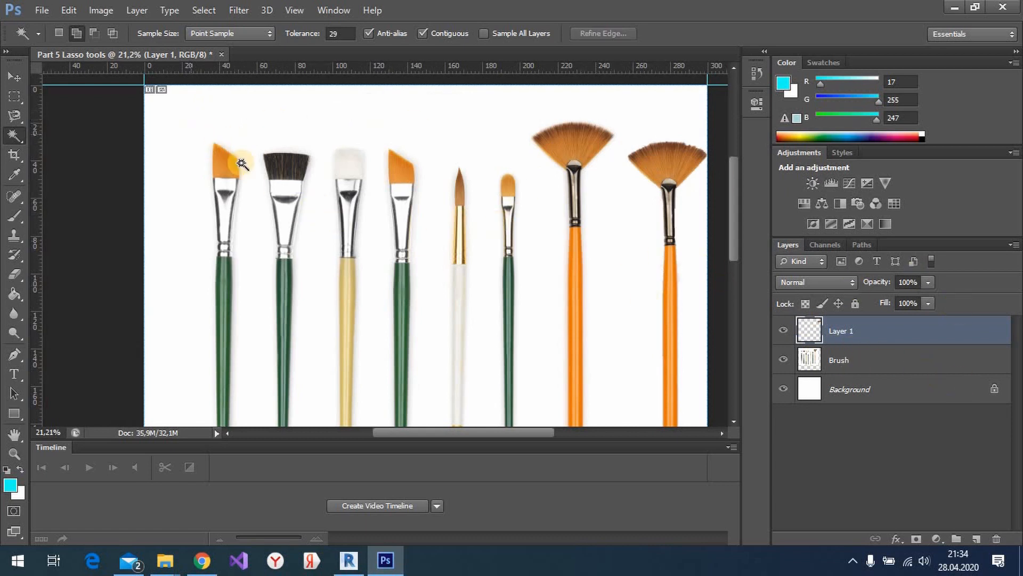
- Activate the Brush layer and select the leftmost slanted brush's orange bristles and metal ferrule with the Magic Wand
left_click(848, 362)
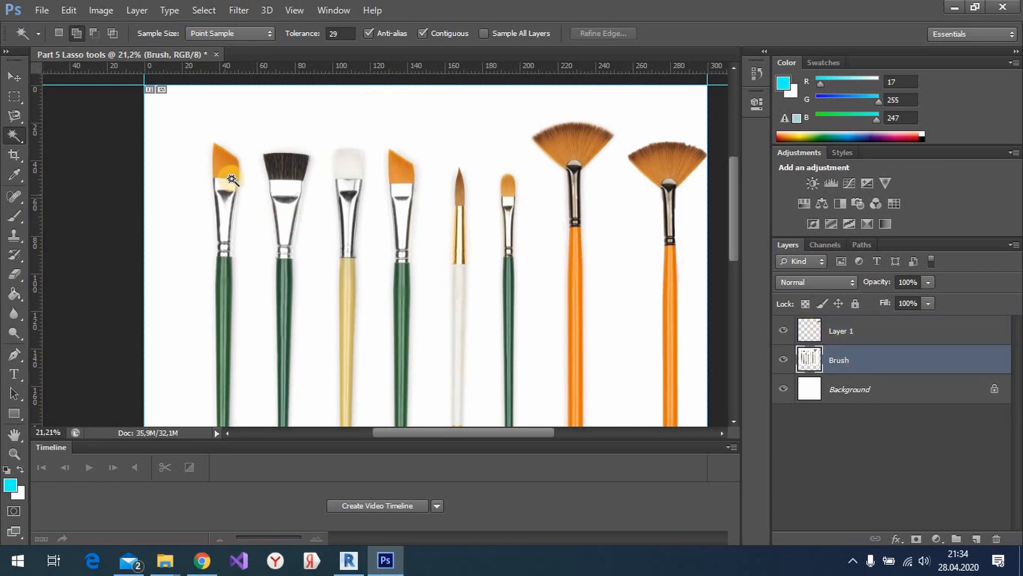
scroll(226, 172, "up", 1)
left_click(218, 158)
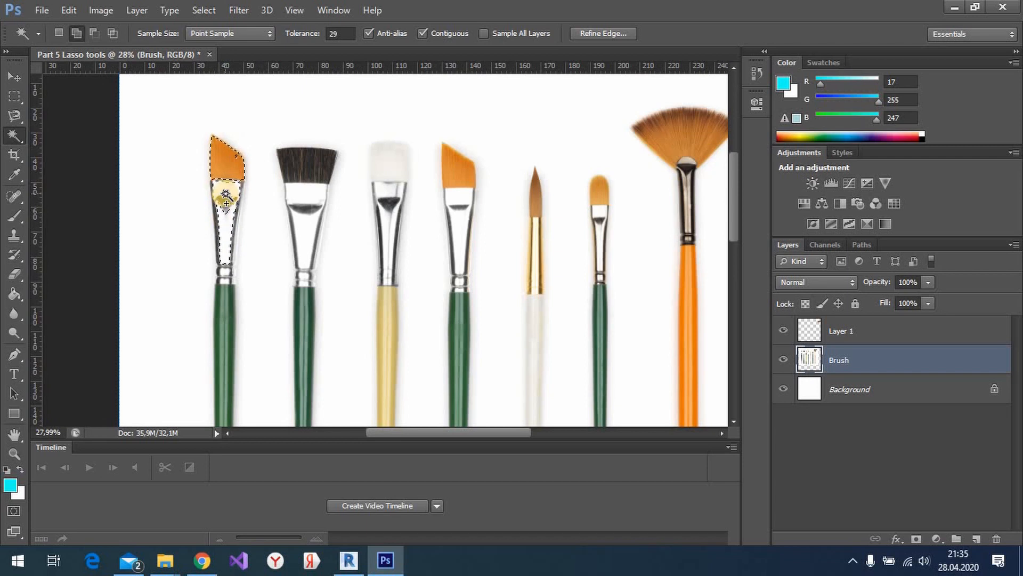
scroll(224, 234, "up", 5)
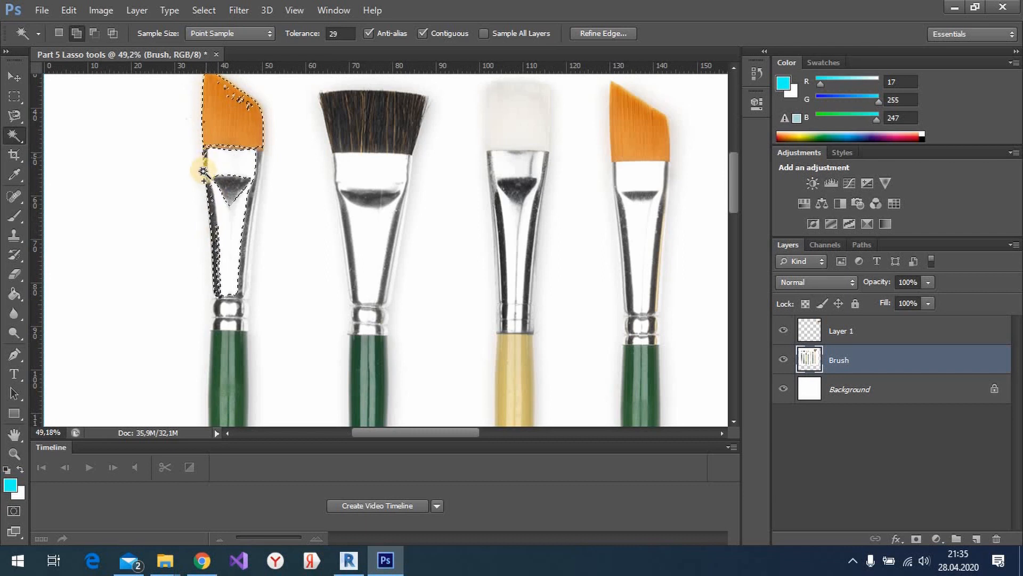
scroll(247, 234, "down", 1)
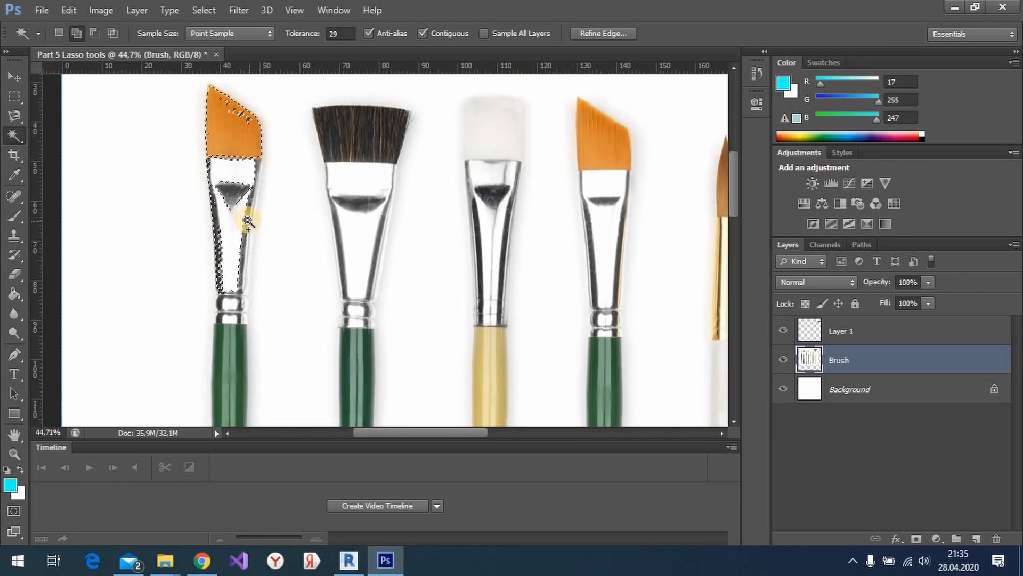
scroll(256, 182, "up", 6)
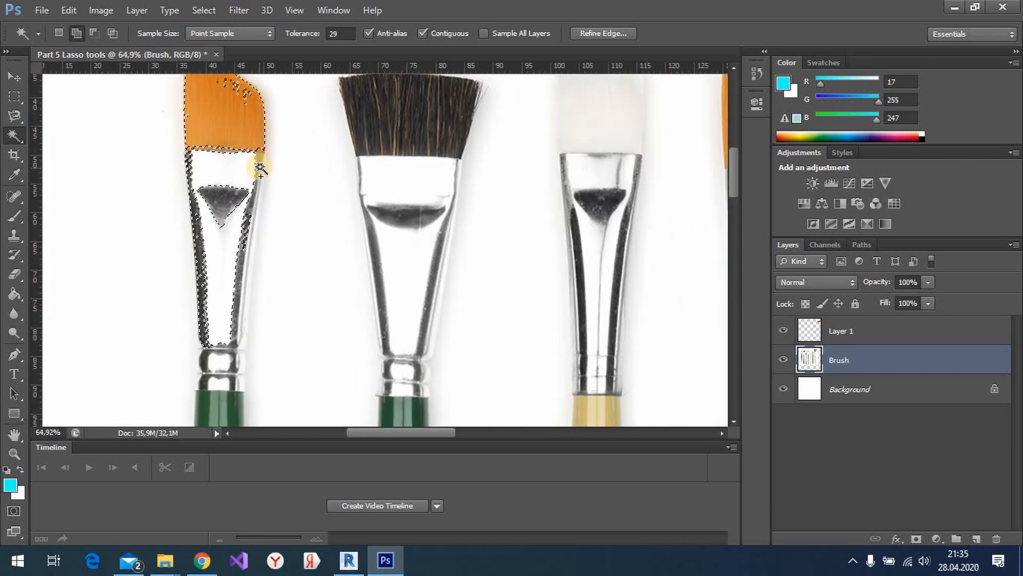
scroll(249, 226, "down", 6)
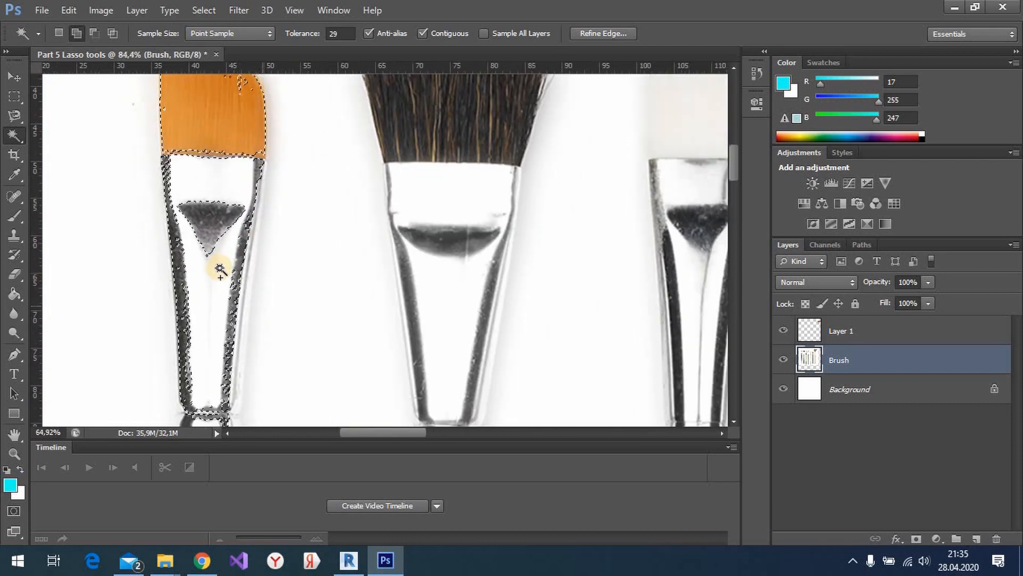
- Add the slanted brush's lower ferrule and green handle to the Magic Wand selection and check its edges
left_click(218, 345)
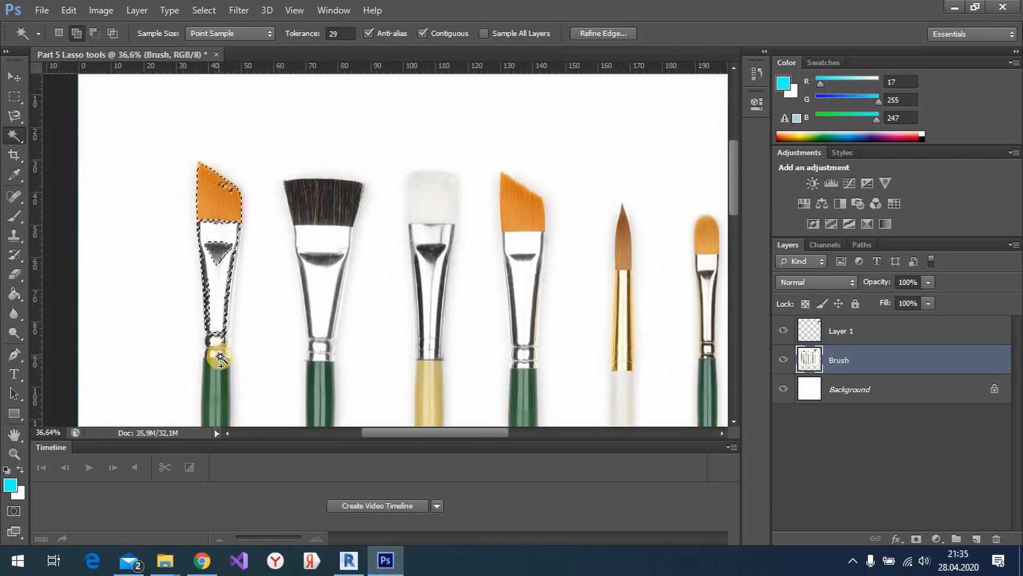
left_click(217, 378)
scroll(224, 368, "down", 6)
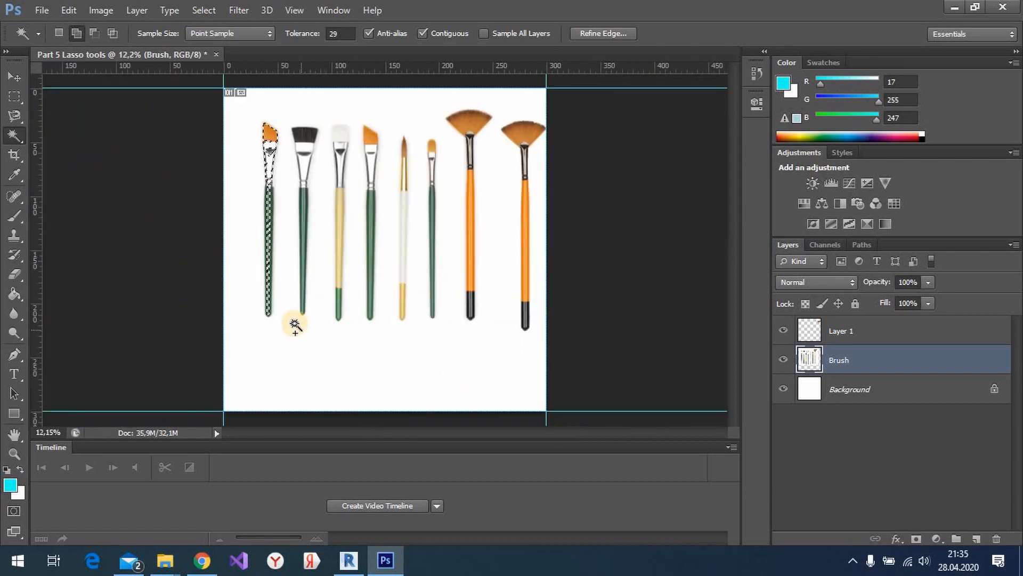
scroll(269, 305, "up", 6)
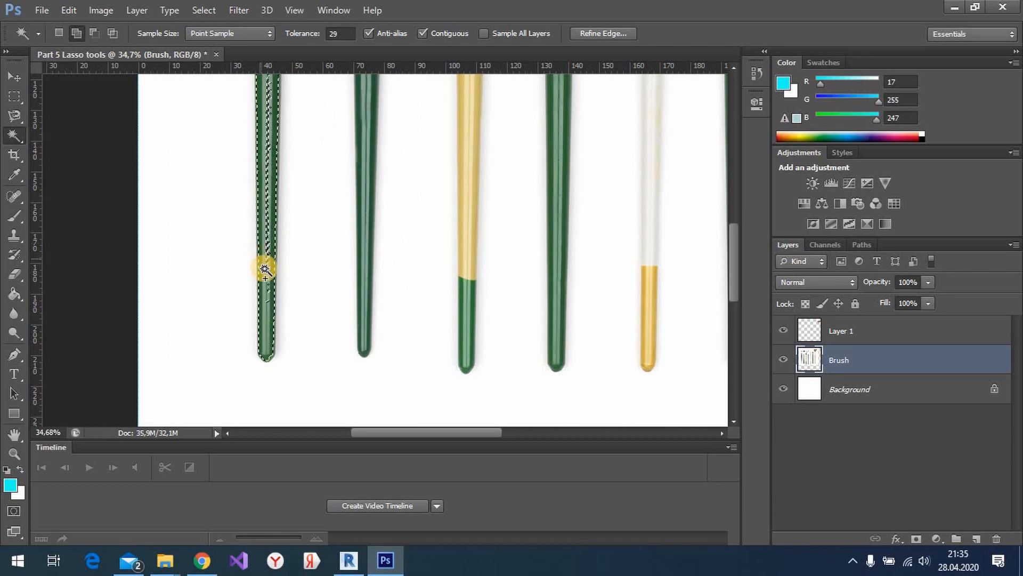
scroll(269, 197, "up", 7)
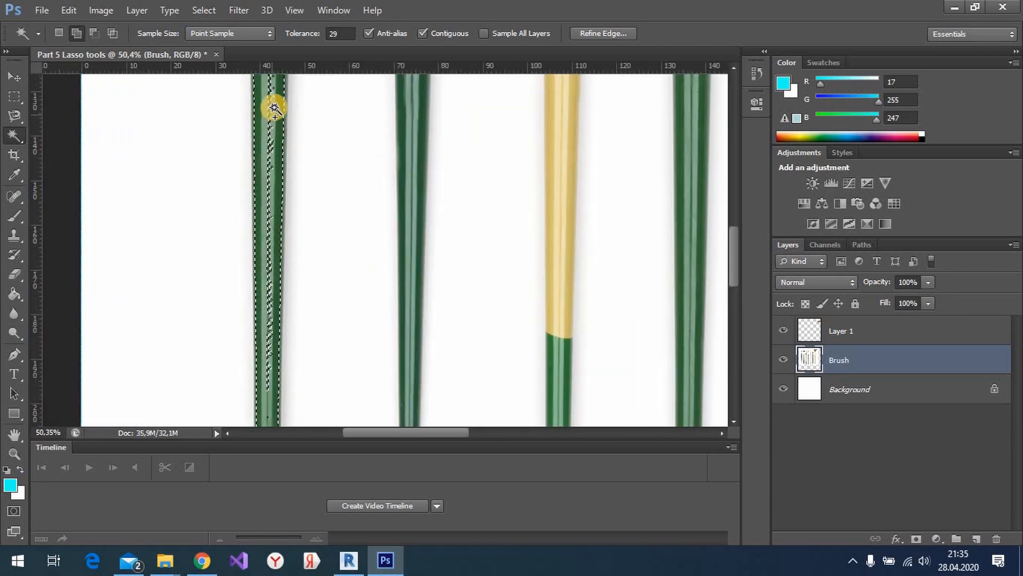
scroll(289, 133, "down", 8)
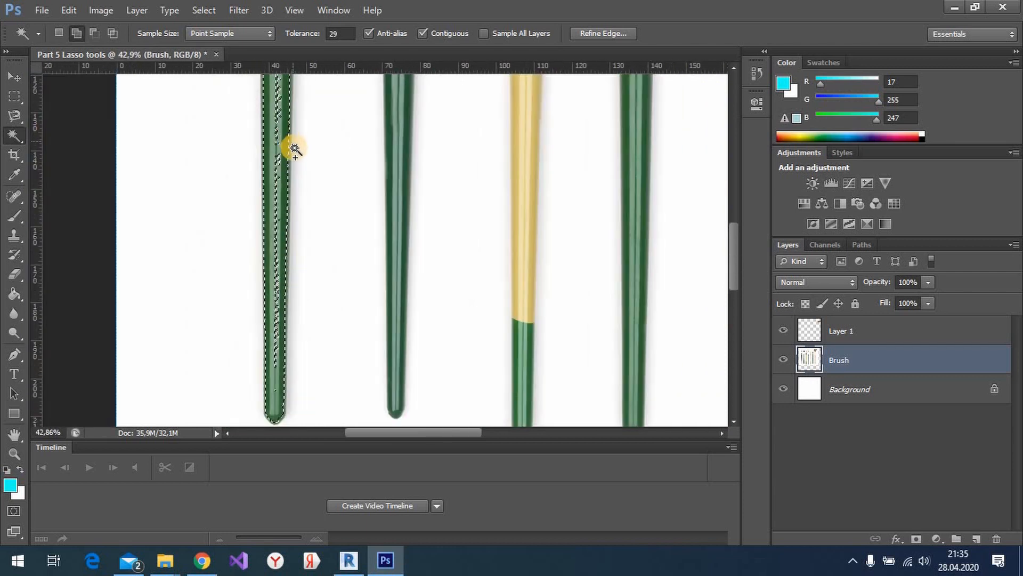
scroll(288, 164, "up", 1)
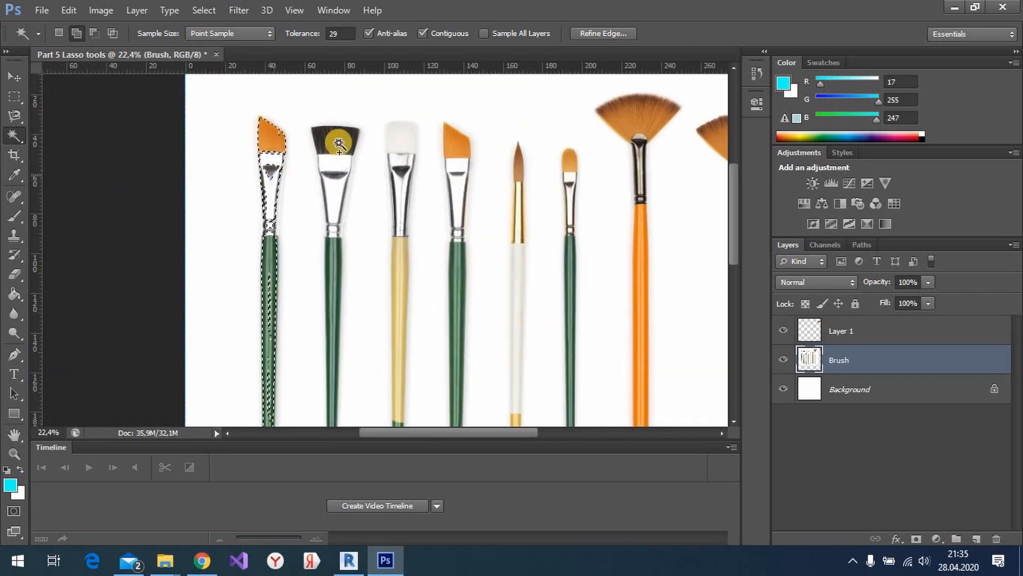
scroll(264, 137, "up", 1)
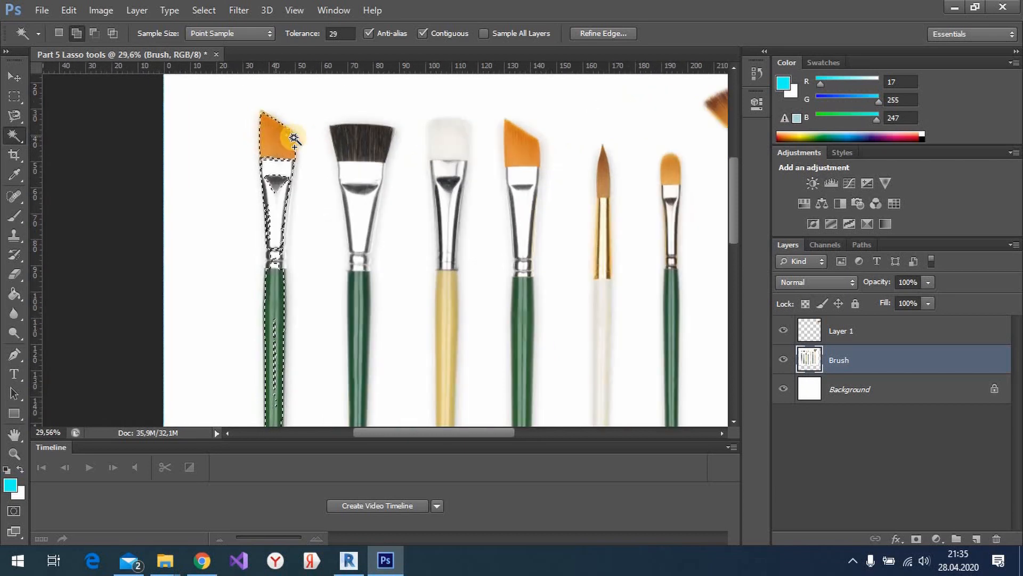
- Hide the Brush layer to inspect the bare selection outline, and create a new layer above it
left_click(784, 361)
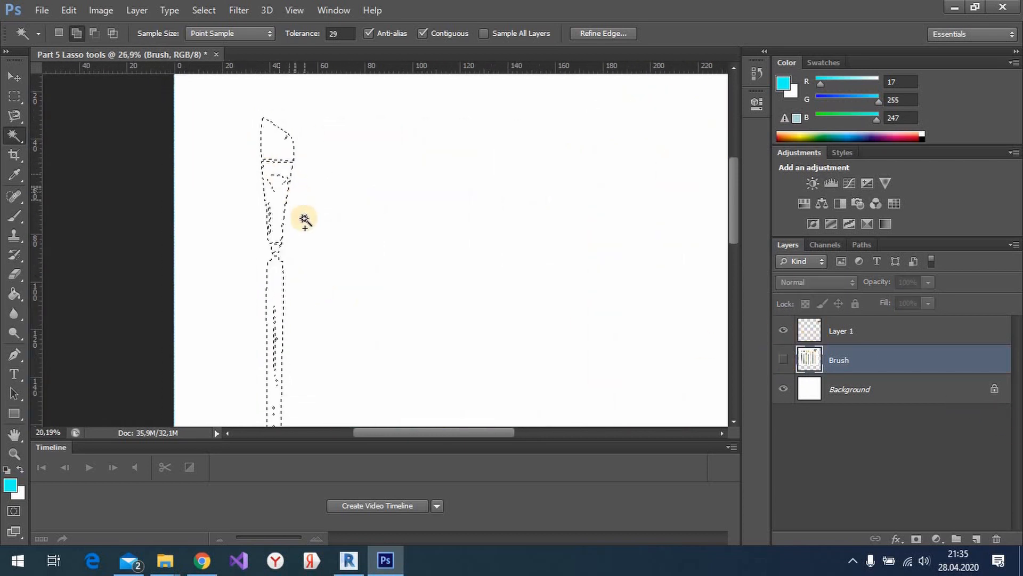
scroll(303, 320, "down", 2)
scroll(275, 405, "up", 1)
scroll(306, 257, "up", 3)
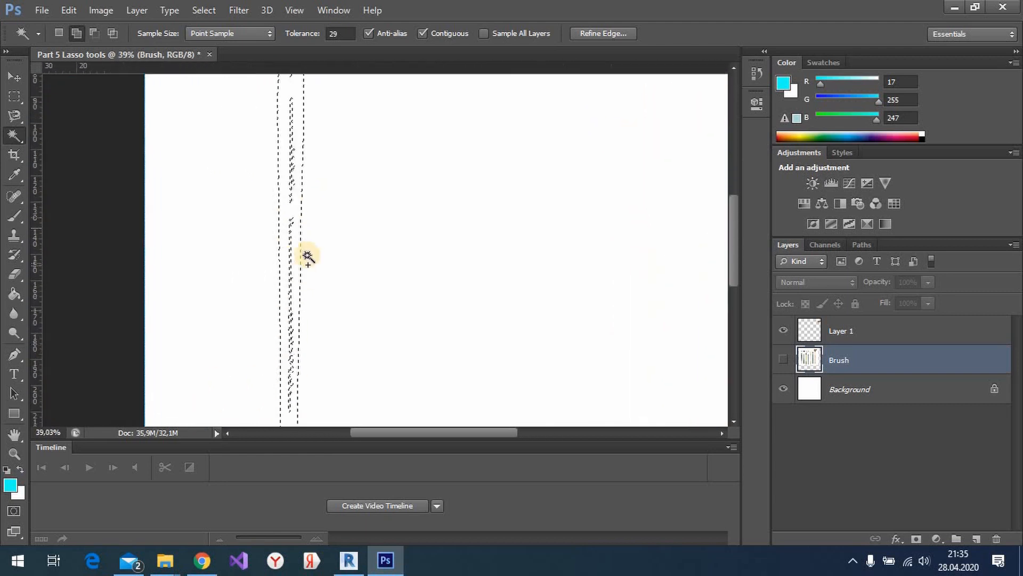
scroll(313, 242, "down", 4)
scroll(310, 86, "up", 1)
scroll(381, 150, "down", 1)
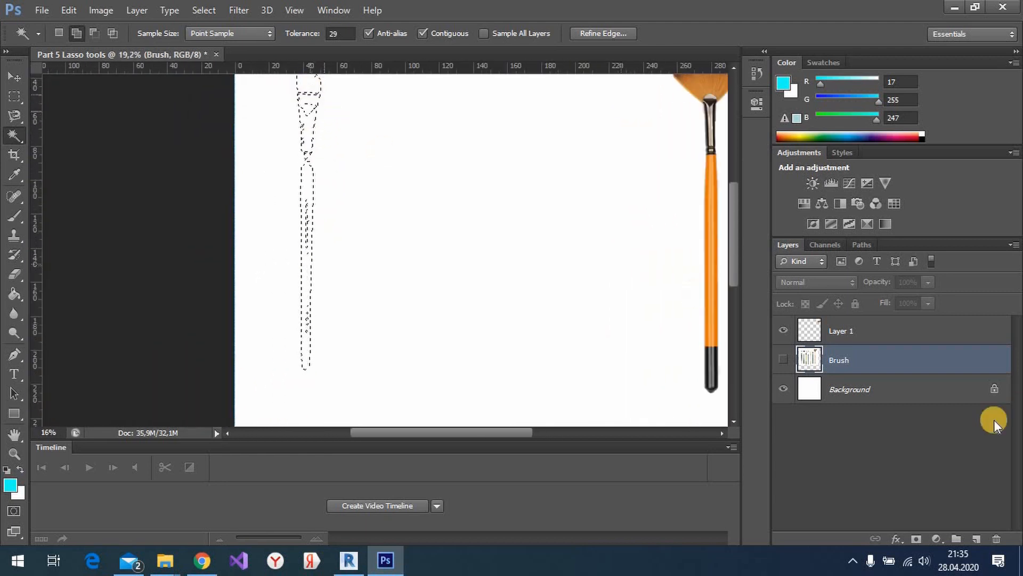
scroll(473, 210, "down", 1)
scroll(318, 126, "down", 1)
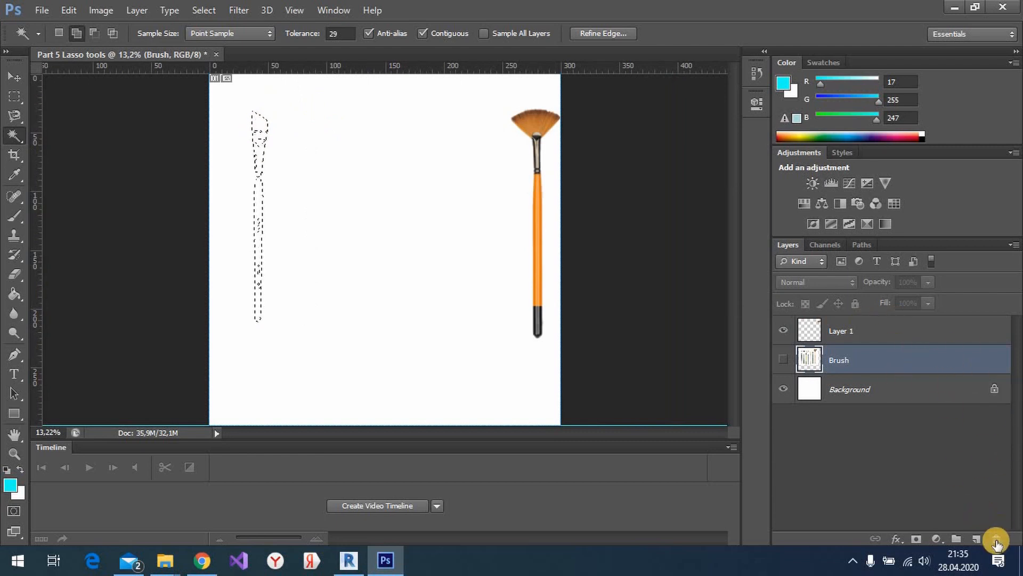
left_click(976, 539)
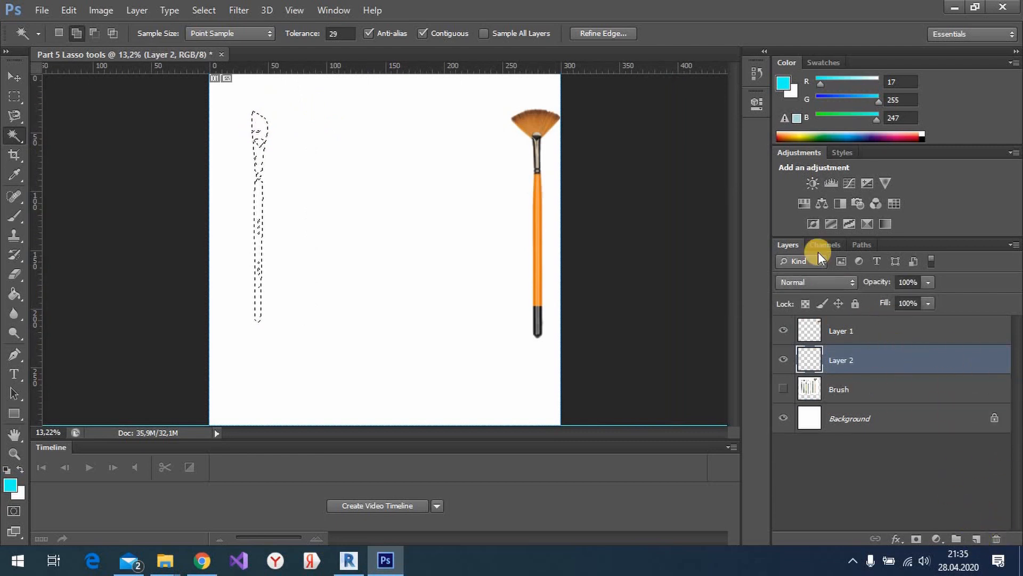
- Set the foreground color to bright yellow, hex f6ff07
left_click(784, 85)
left_click(557, 171)
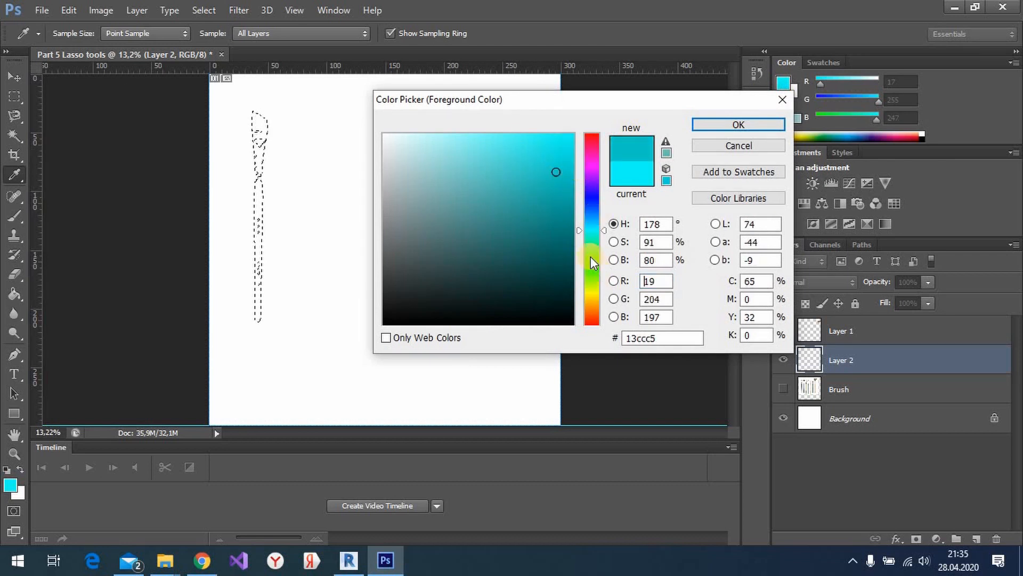
left_click(590, 303)
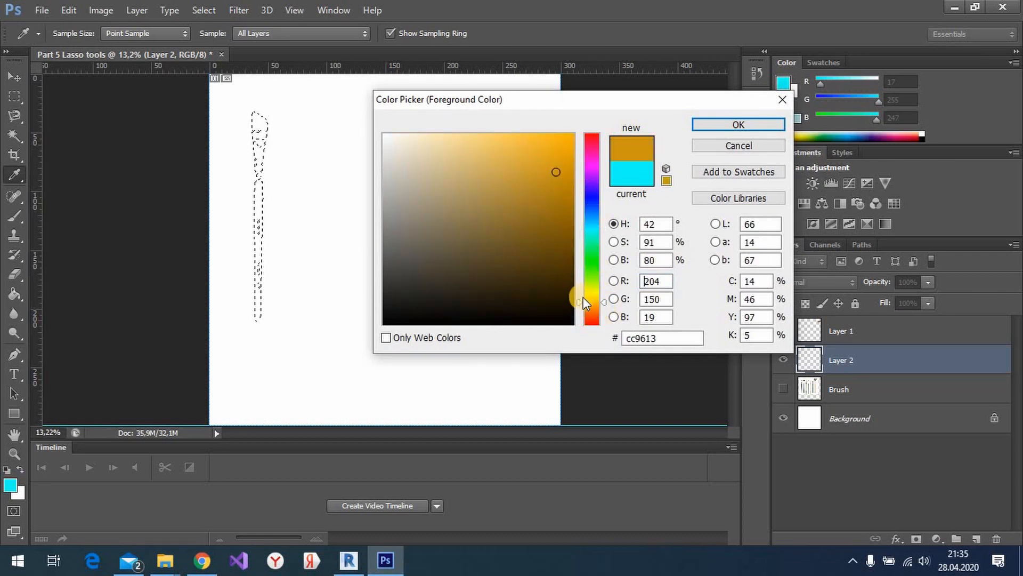
left_click(587, 298)
left_click(586, 292)
left_click_drag(572, 176, 569, 135)
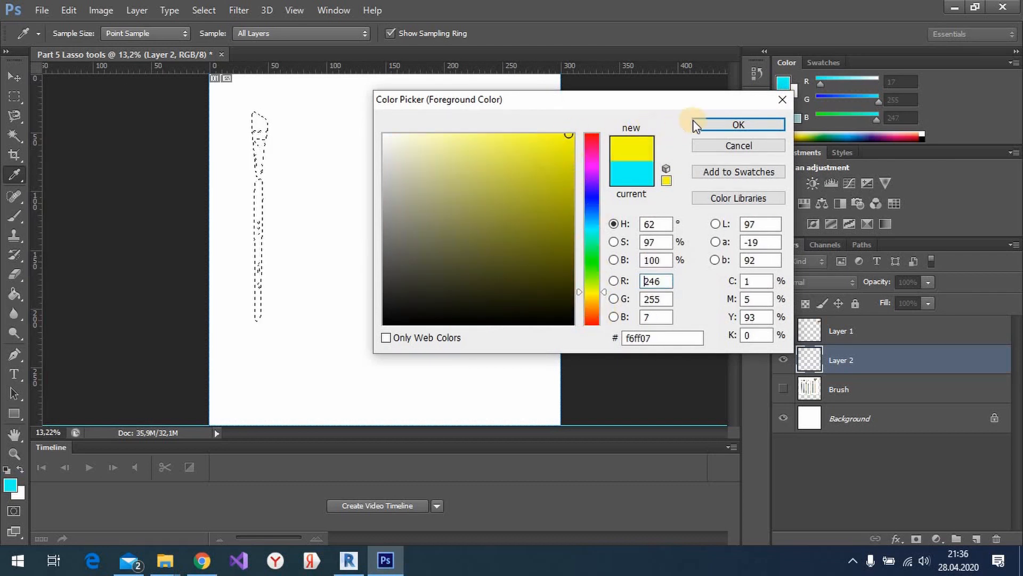
left_click(692, 128)
key("w")
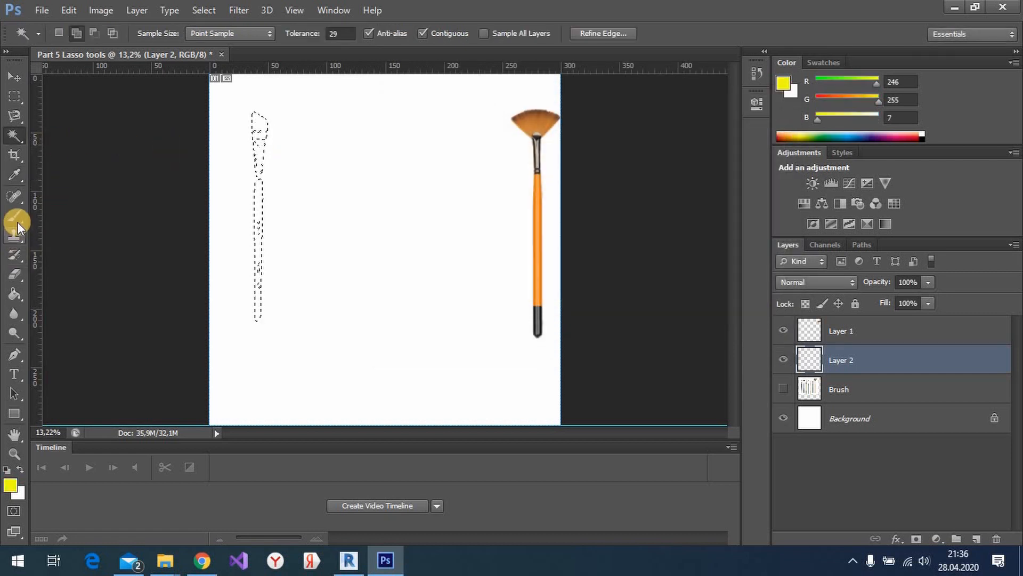
- Fill the brush-shaped selection on Layer 2 with the yellow foreground color using the Paint Bucket
left_click(14, 293)
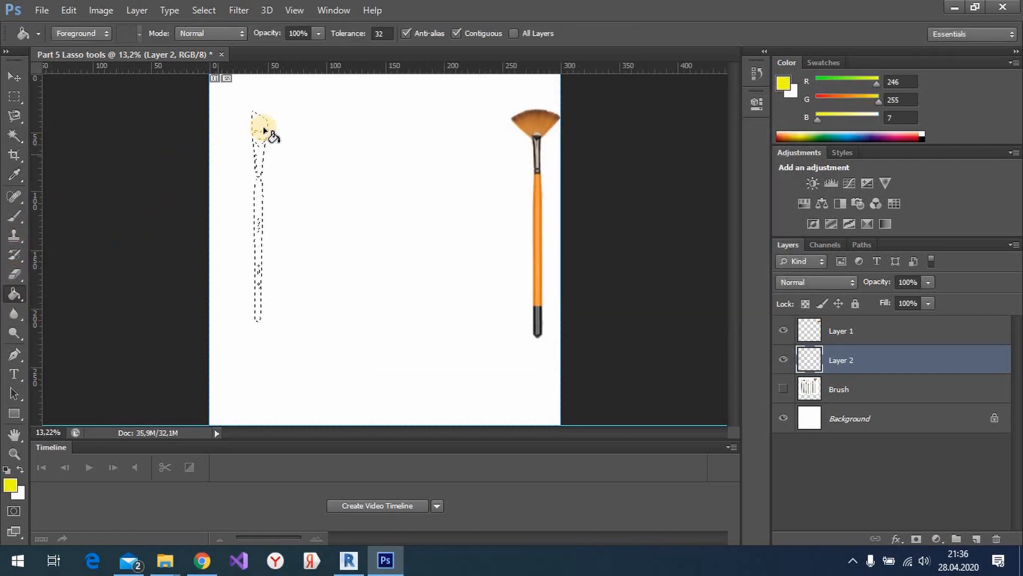
scroll(260, 128, "up", 3)
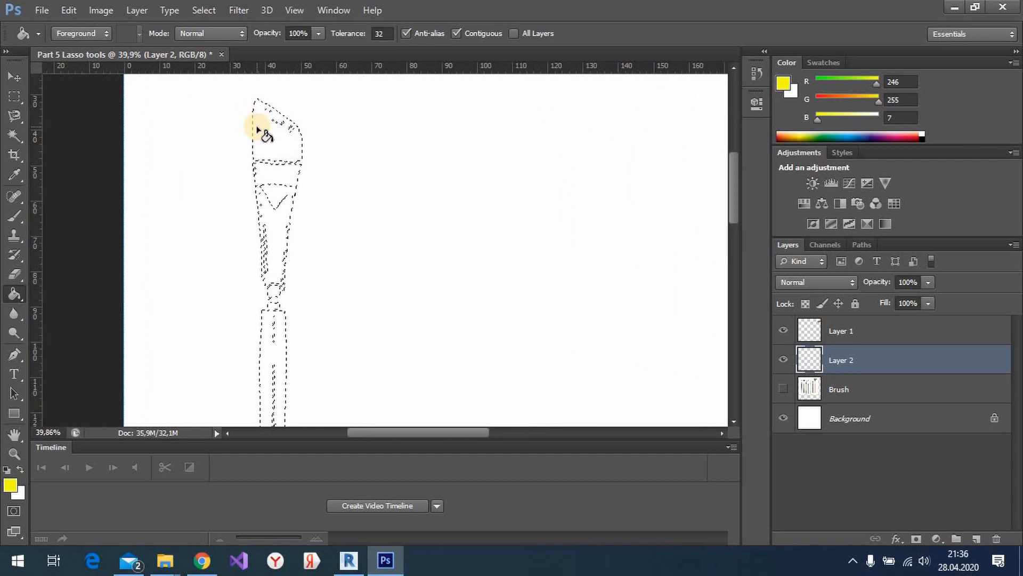
left_click(265, 160)
scroll(290, 221, "down", 3)
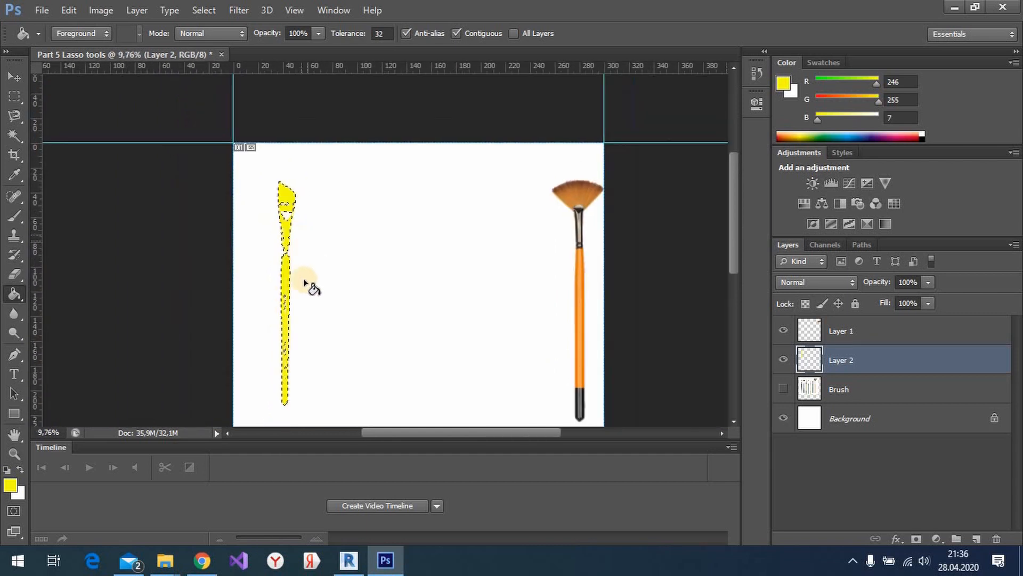
scroll(282, 217, "up", 4)
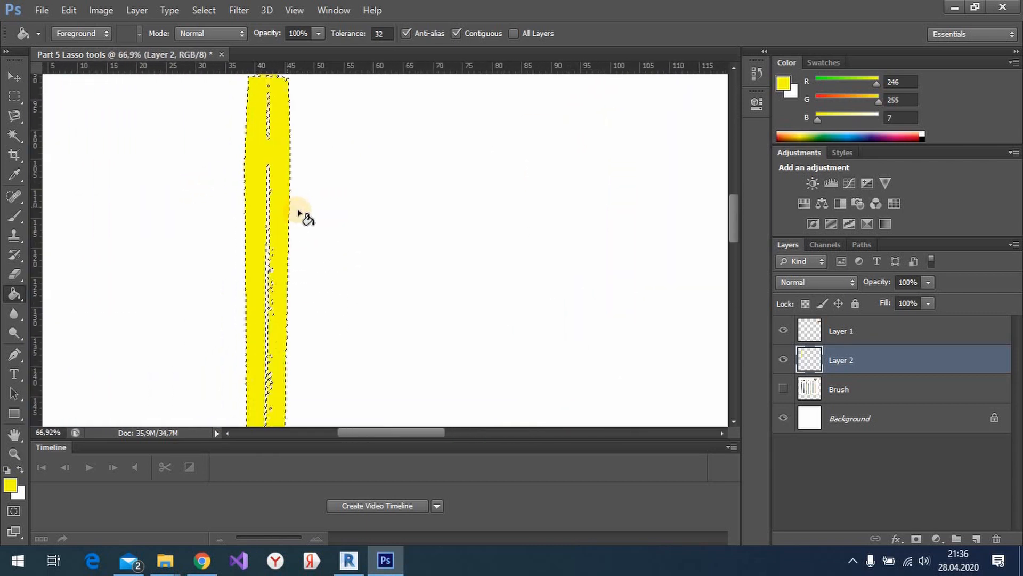
scroll(332, 227, "down", 2)
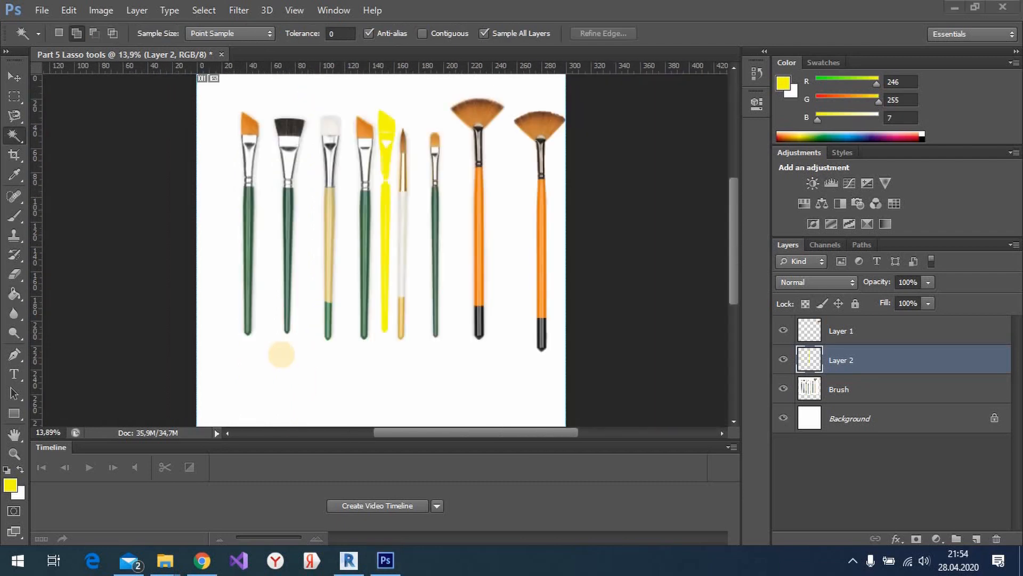
- Use the Magic Wand with tolerance 0 and Contiguous off to sample the leftmost brush's orange bristles while Layer 2 is active
right_click(17, 134)
left_click(83, 149)
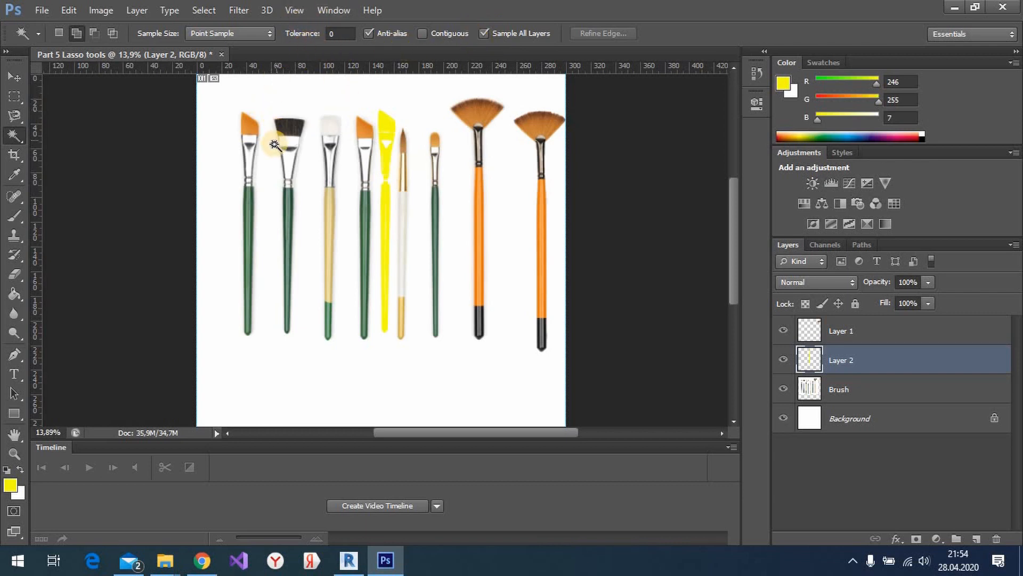
left_click(247, 126)
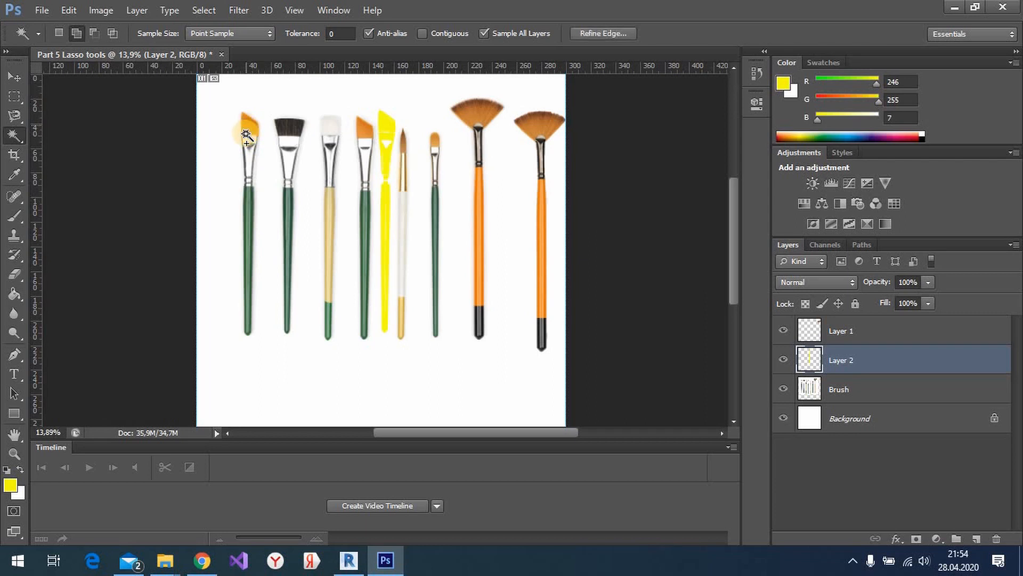
- Activate the Brush layer, set the Magic Wand tolerance to 41 and select all matching orange areas from the leftmost brush's bristles
left_click(864, 389)
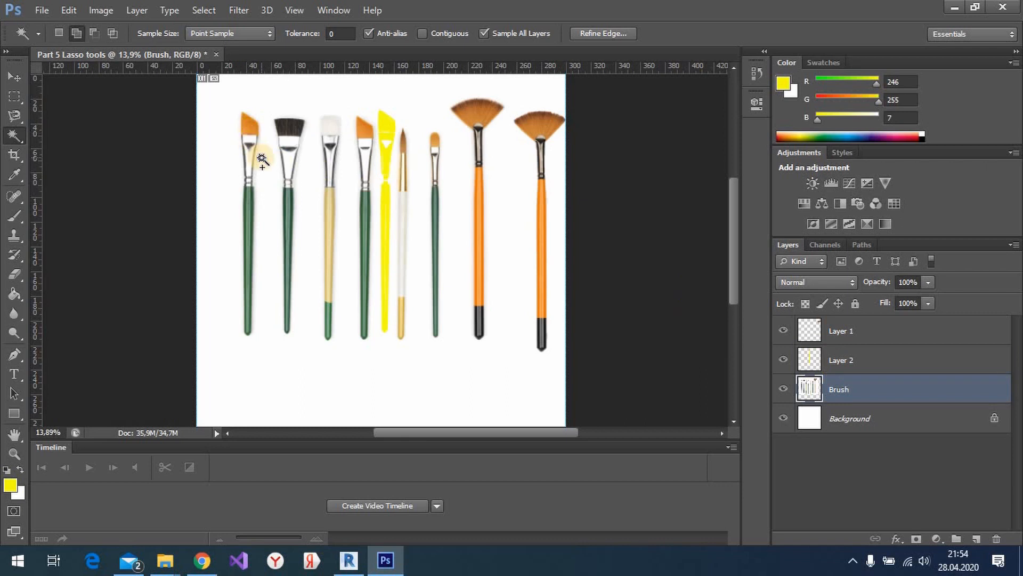
scroll(401, 176, "down", 1)
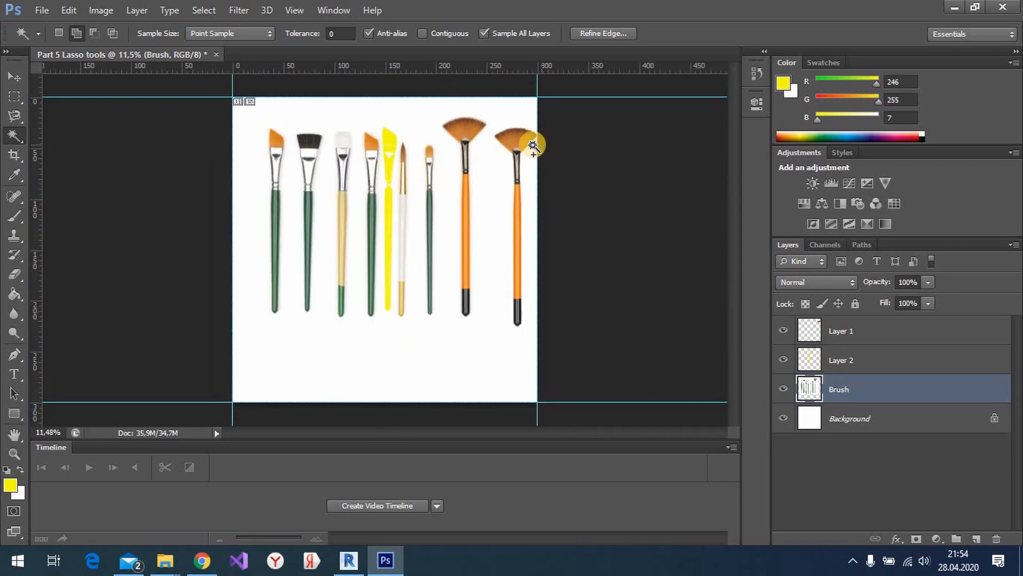
scroll(268, 130, "up", 2)
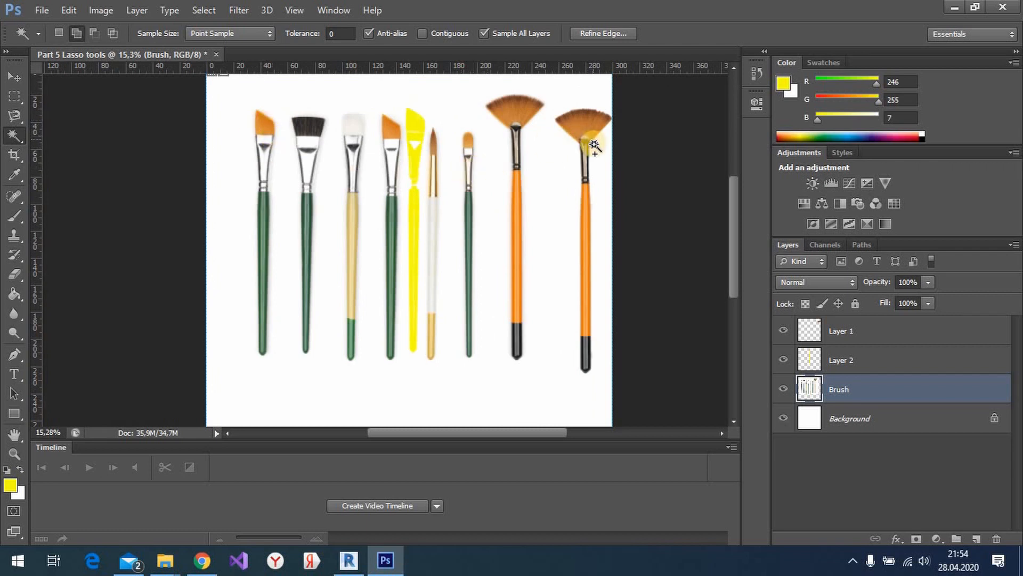
scroll(549, 147, "down", 3)
scroll(574, 235, "up", 1)
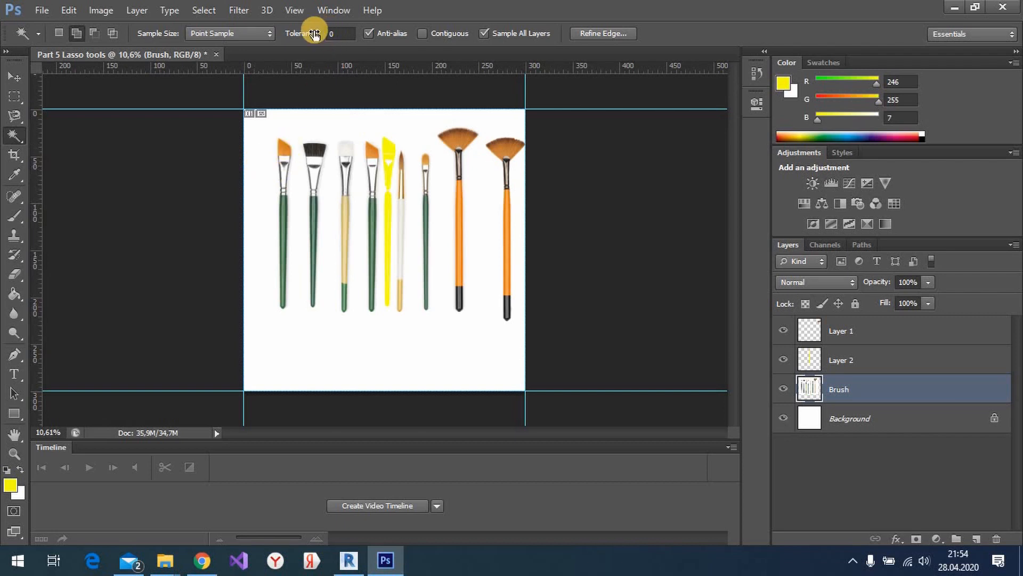
left_click_drag(311, 32, 325, 32)
type("41")
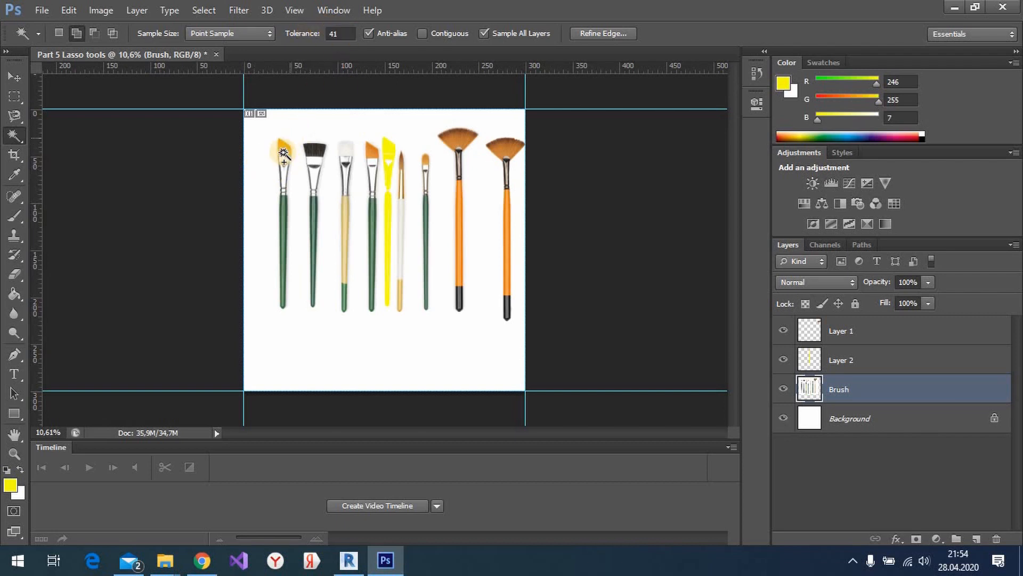
left_click(281, 151)
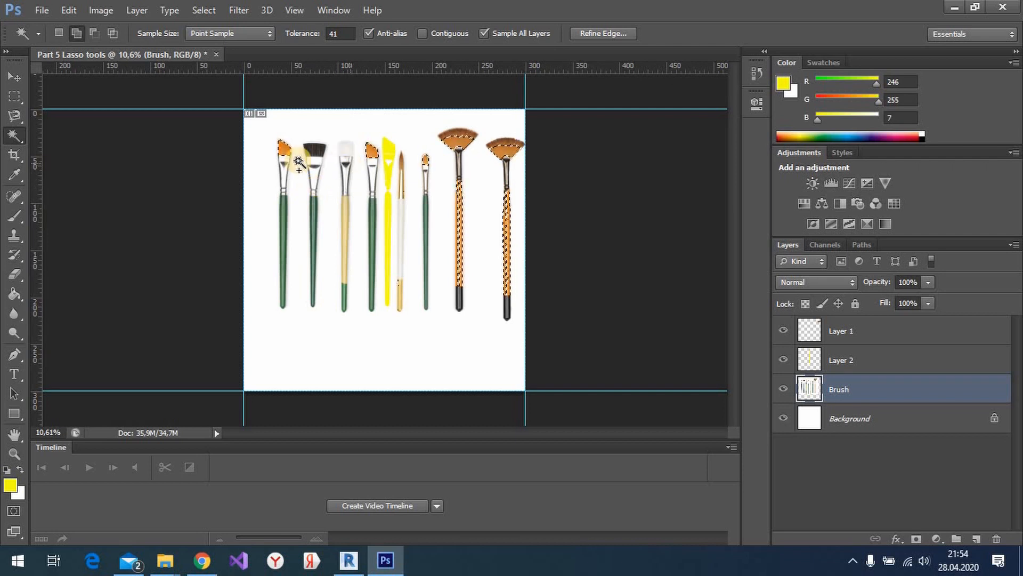
- Clear the orange selection and set the Magic Wand to Contiguous with tolerance 55
scroll(312, 175, "up", 2)
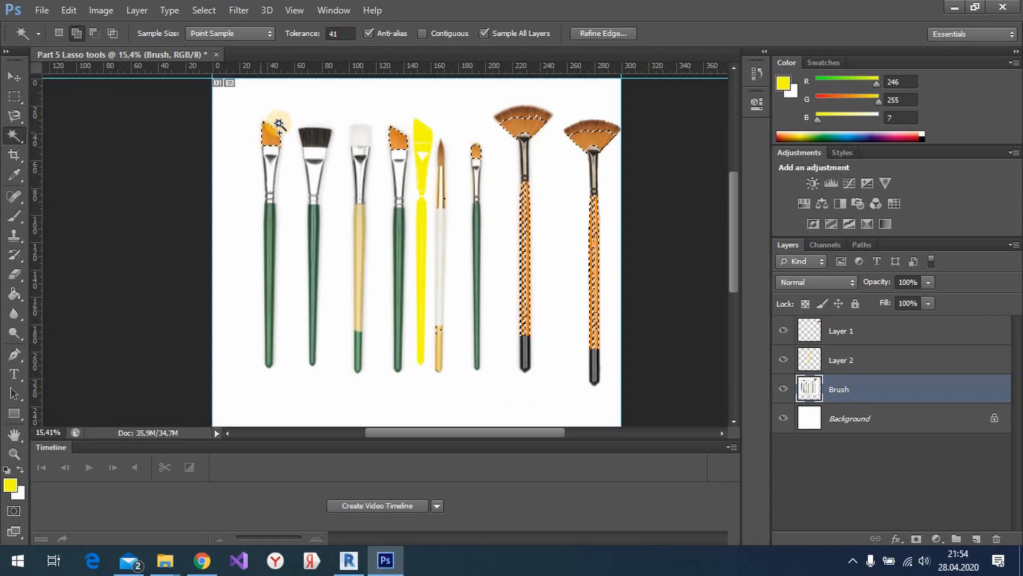
scroll(267, 134, "up", 2)
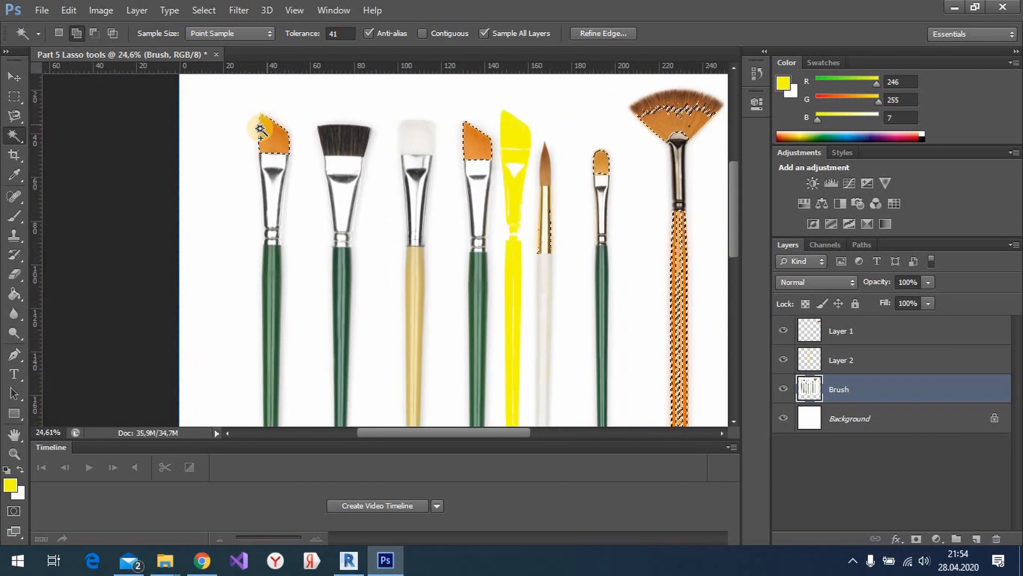
scroll(274, 126, "down", 3)
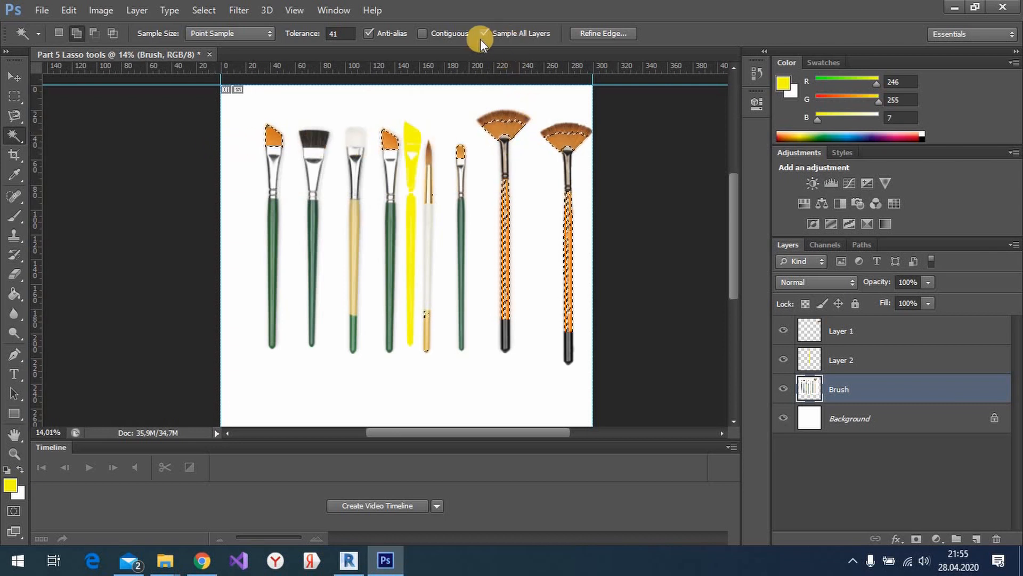
left_click(423, 33)
key("ctrl+d")
scroll(273, 145, "up", 2)
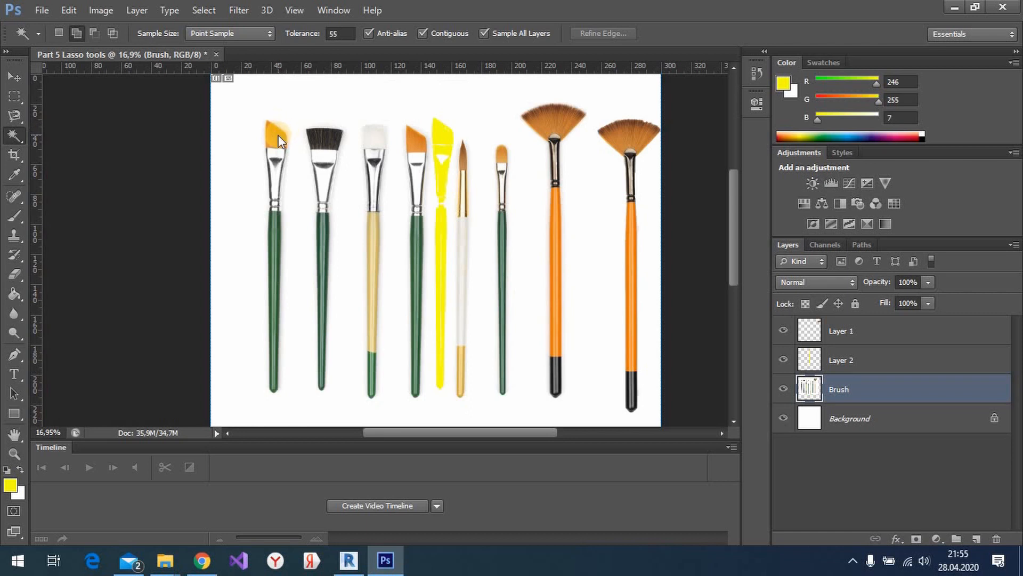
- Raise the tolerance to 95, select the orange bristles of the leftmost and fourth brushes with Contiguous on, and deselect
left_click(279, 133)
left_click_drag(303, 32, 337, 30)
left_click(279, 140)
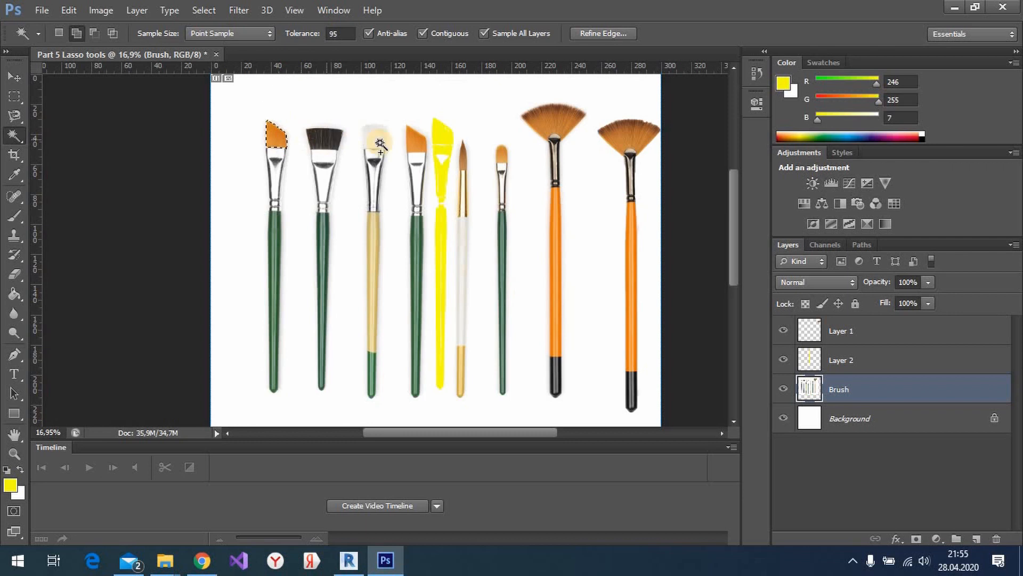
left_click(416, 153)
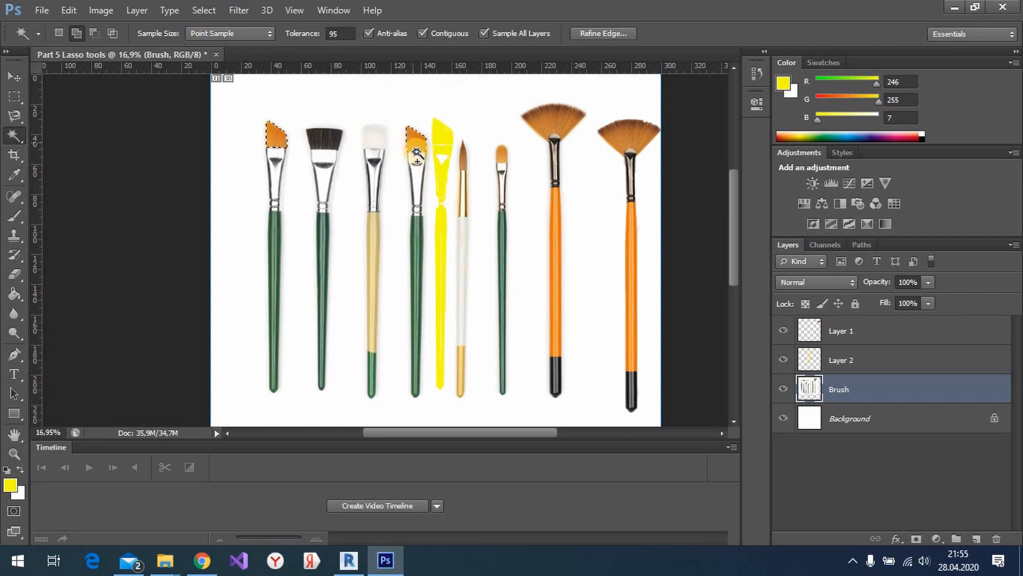
left_click(300, 158)
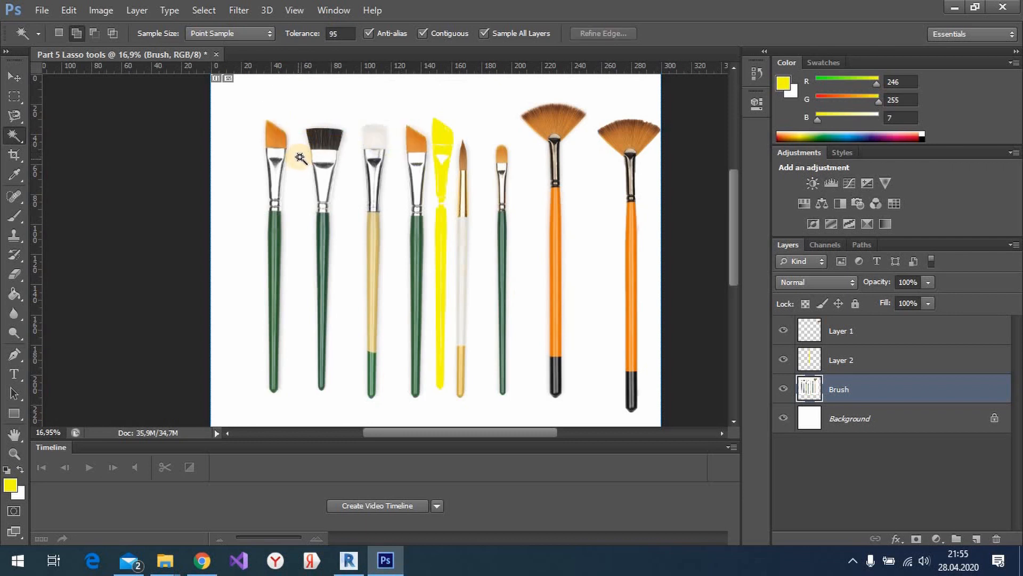
- With Contiguous off, select all areas matching the leftmost brush's bristles, clear them, and do the same with the yellow brush
left_click(423, 33)
left_click(278, 140)
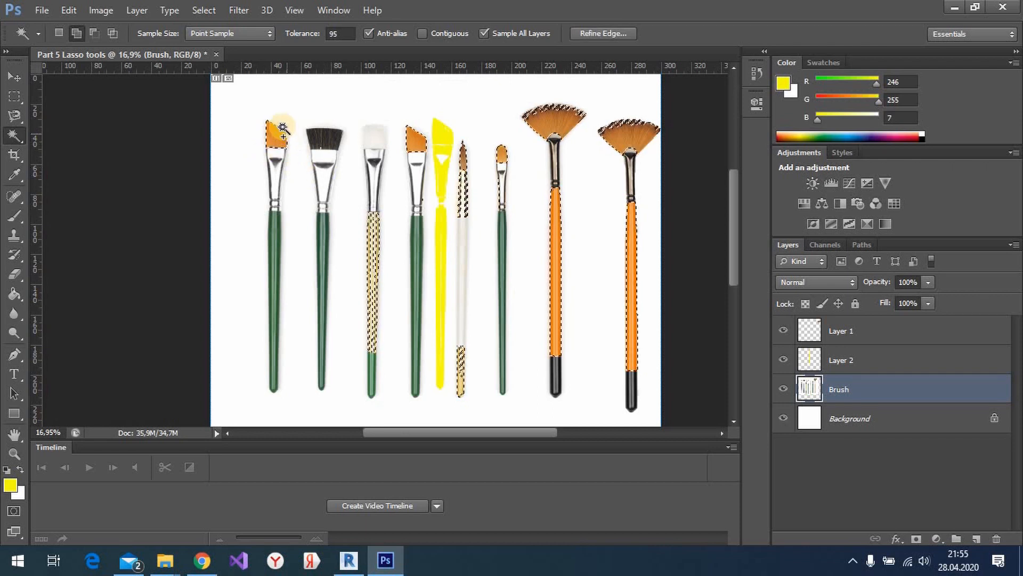
left_click(376, 301)
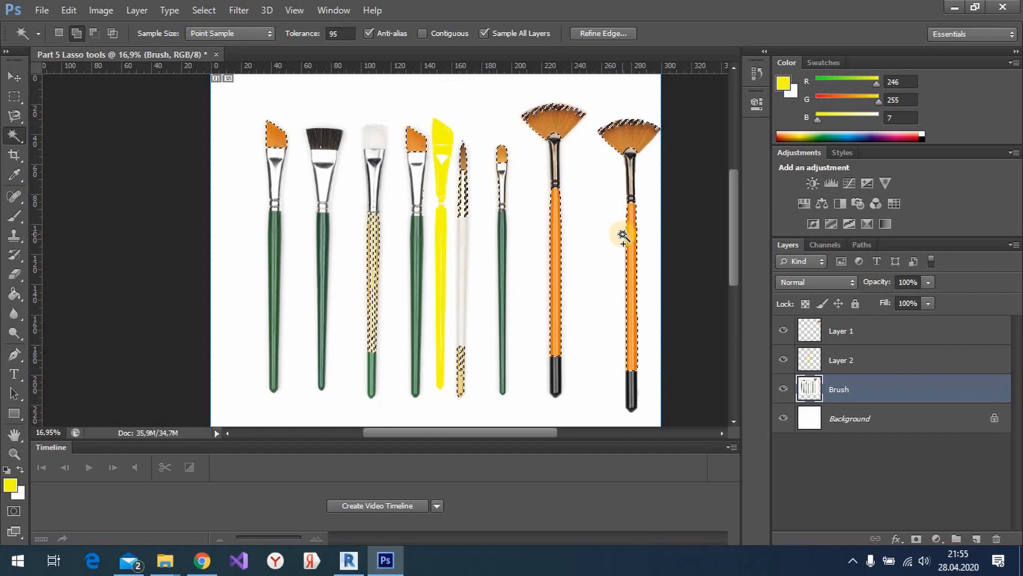
key("ctrl+d")
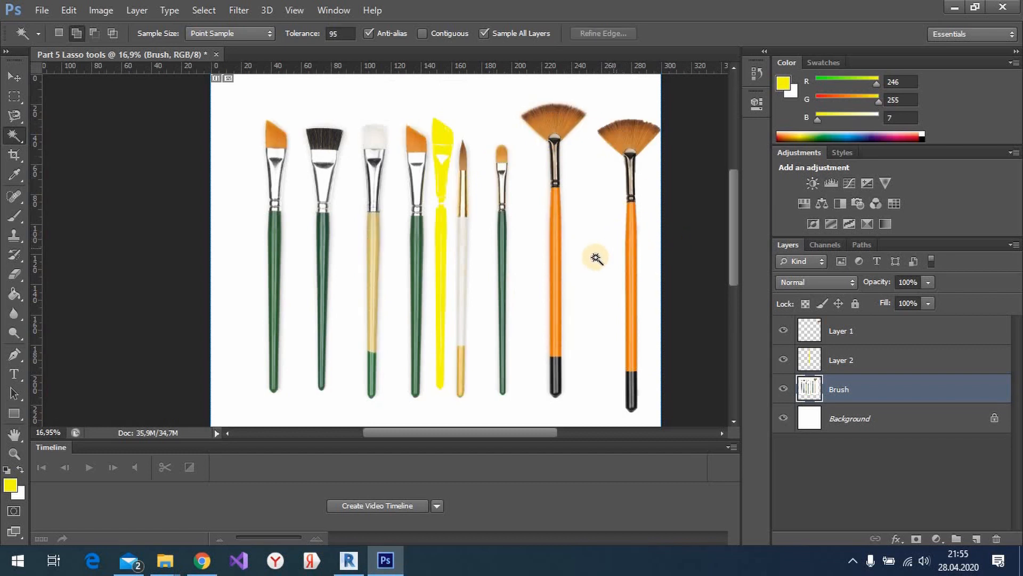
left_click(442, 132)
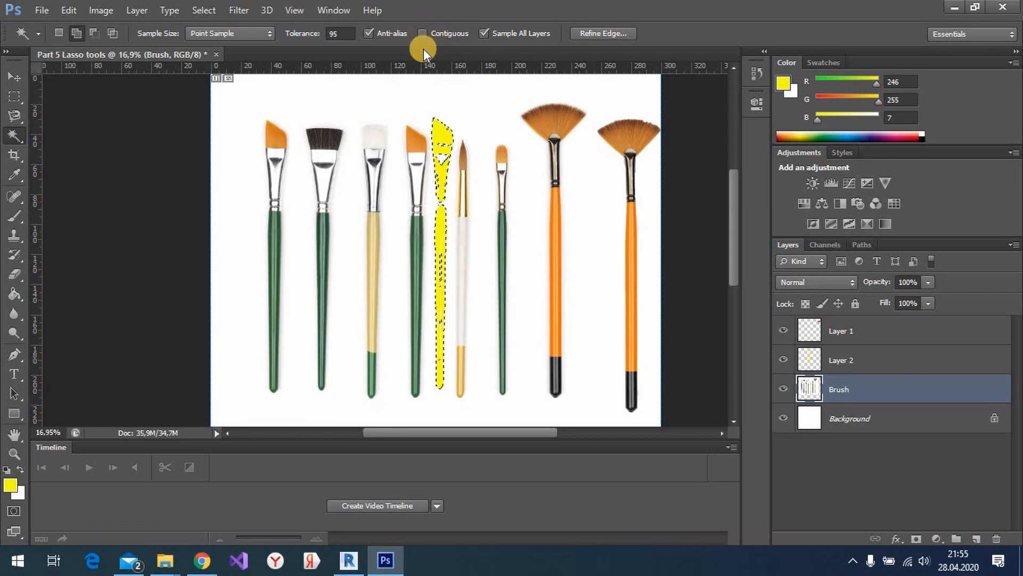
key("ctrl+d")
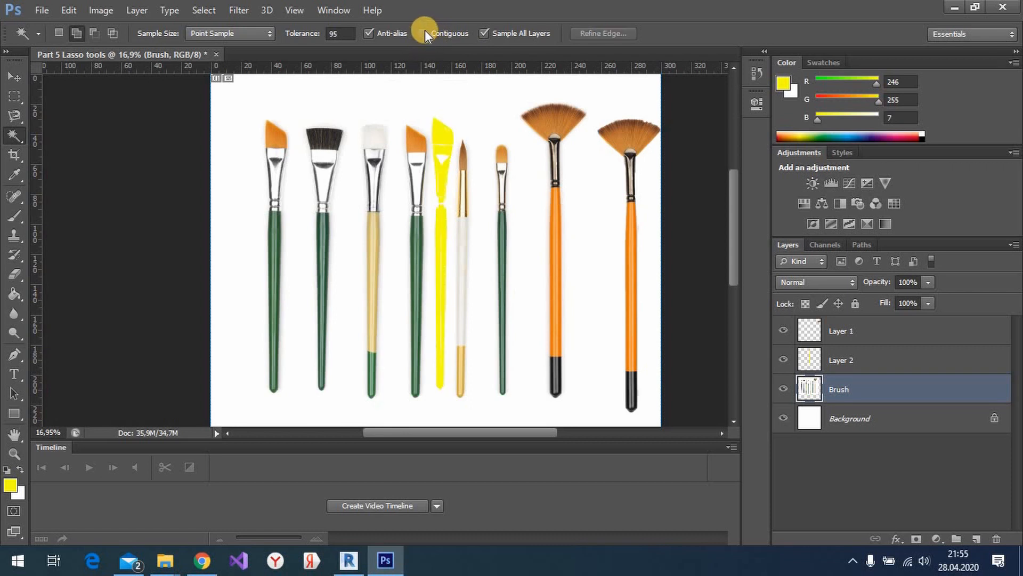
- Turn Contiguous back on, select the leftmost brush's orange bristles and raise the Magic Wand tolerance to 121
left_click(423, 34)
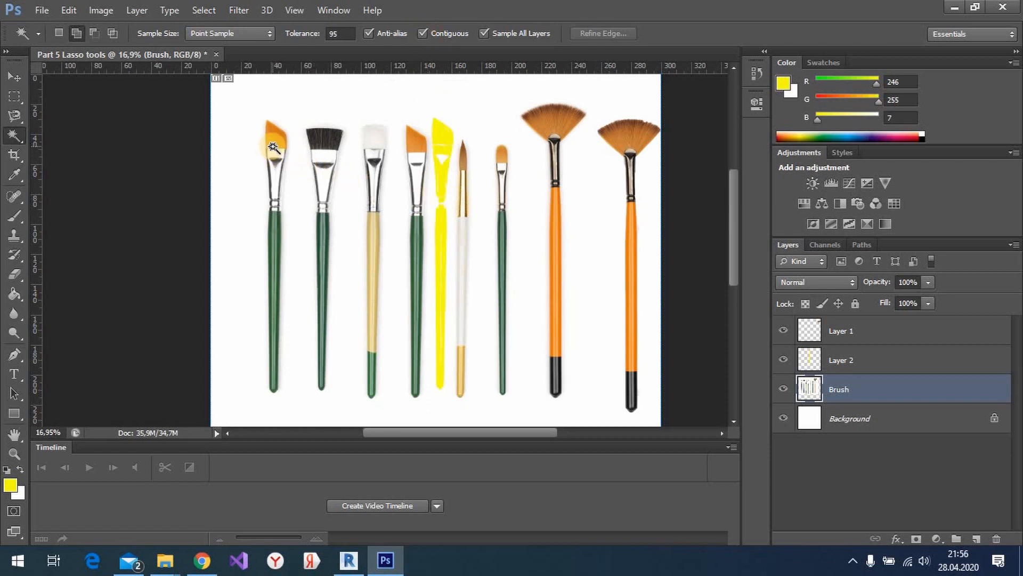
left_click(274, 136)
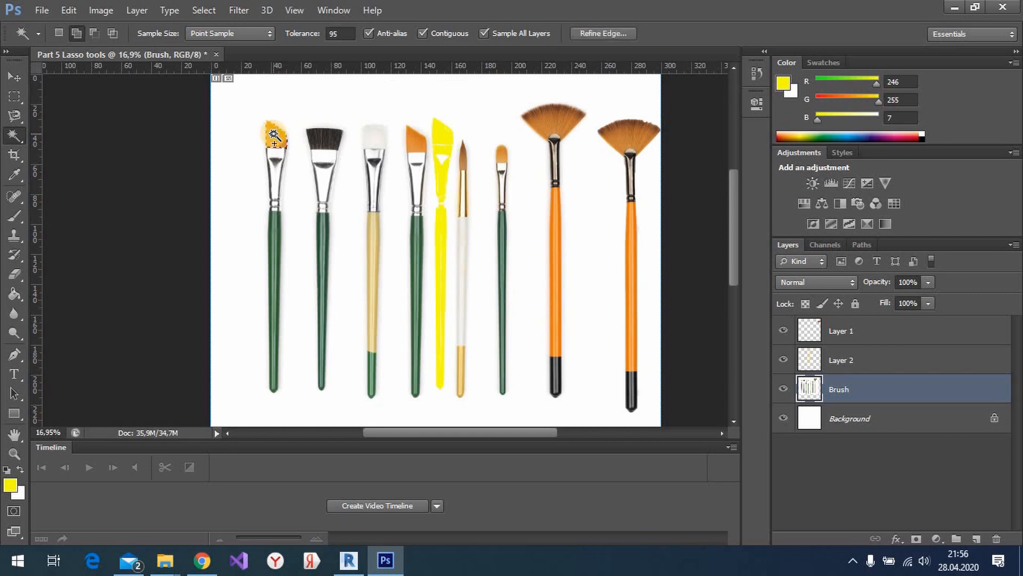
left_click_drag(315, 34, 329, 33)
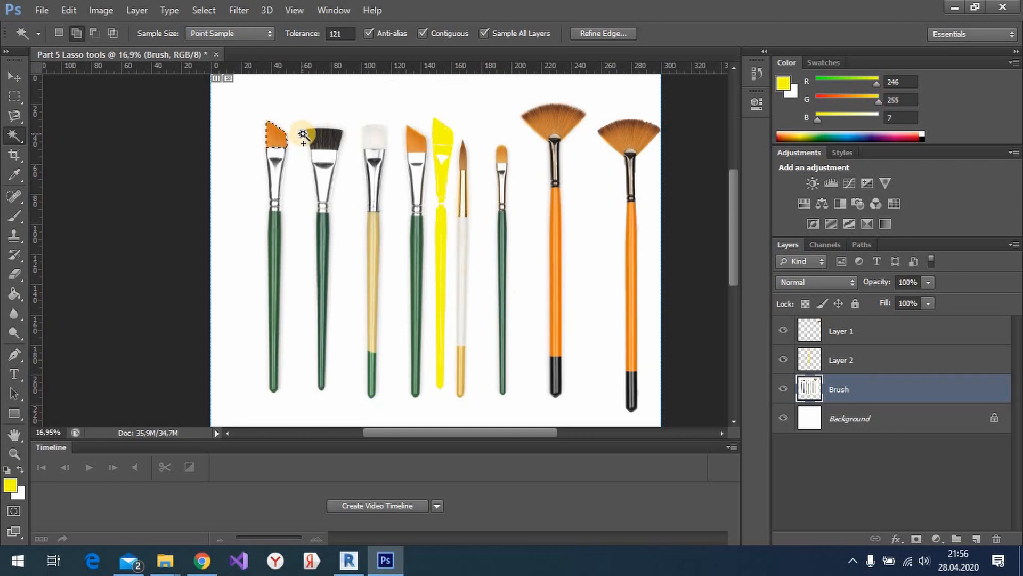
- Try adding the third brush's tan handle to the bristle selection at tolerance 121, and clear the selection
scroll(274, 137, "up", 5)
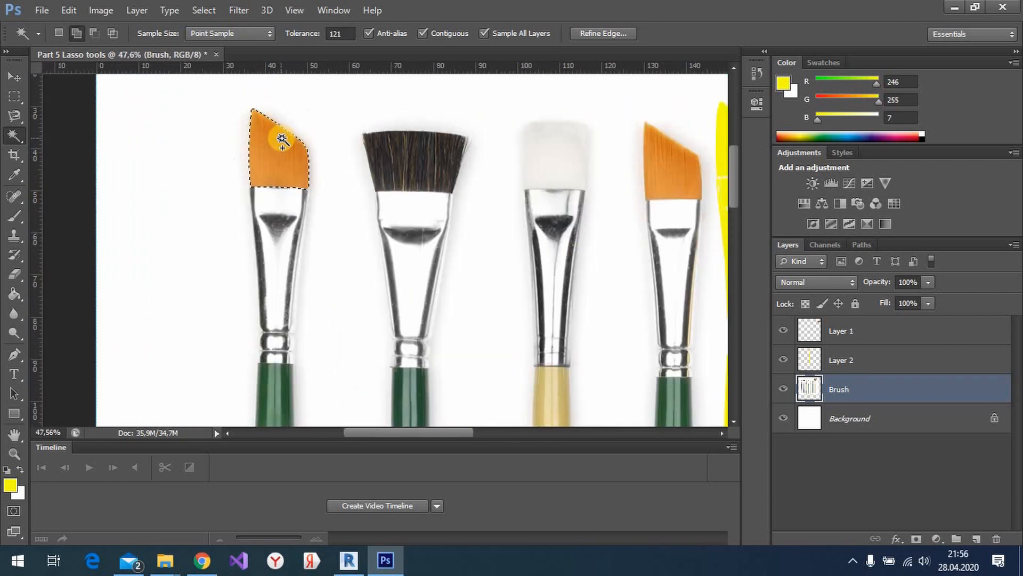
scroll(282, 139, "down", 2)
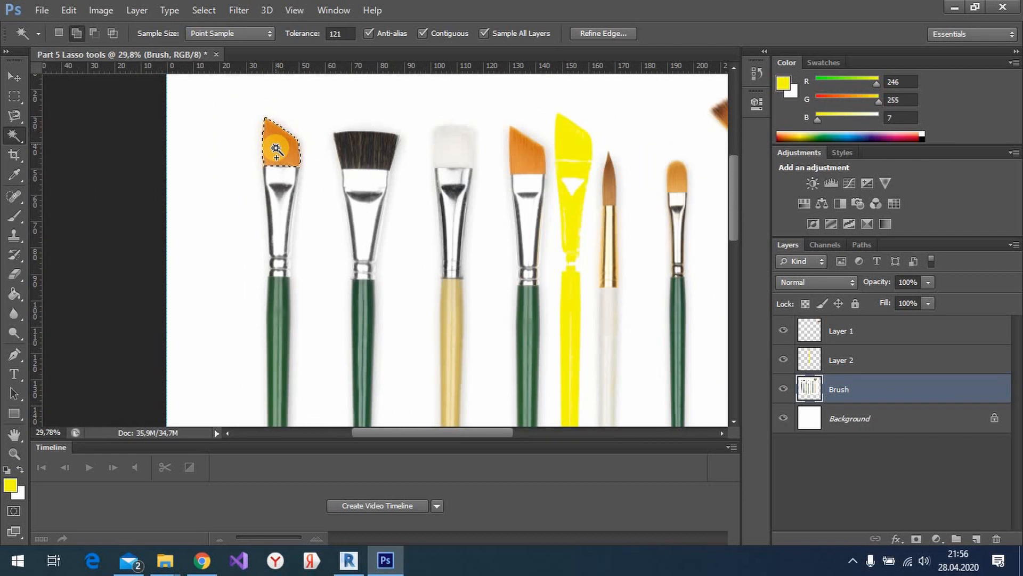
scroll(276, 151, "down", 3)
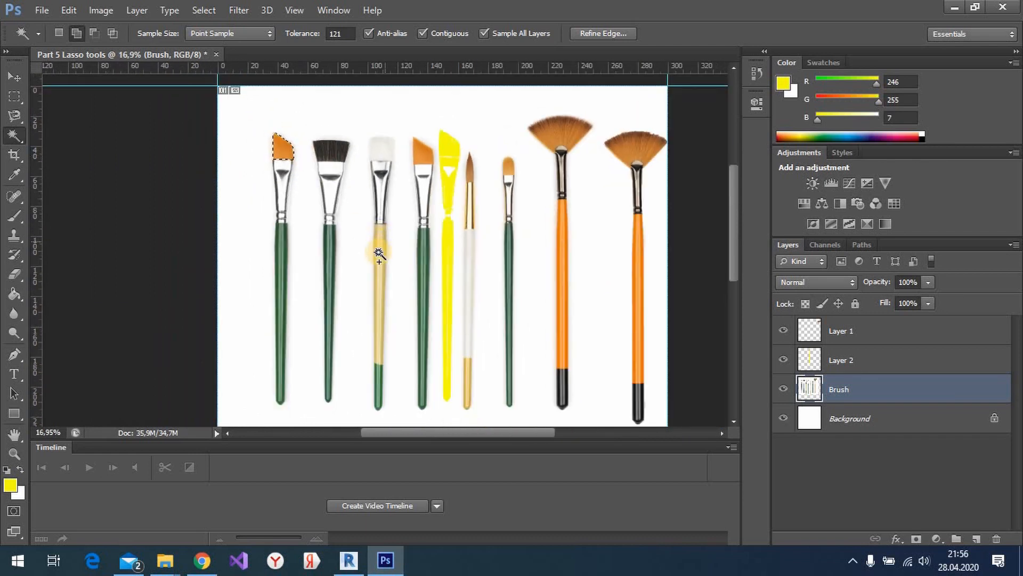
left_click(379, 255)
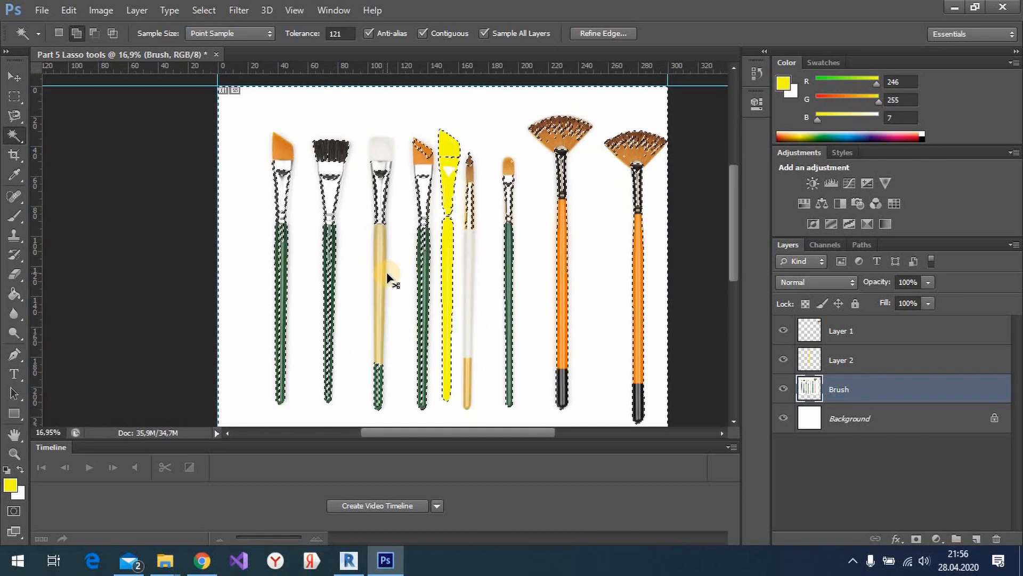
key("ctrl+d")
- Select the bristles and metal ferrule of the inner fan brush and add the whole rightmost fan brush
left_click(560, 136)
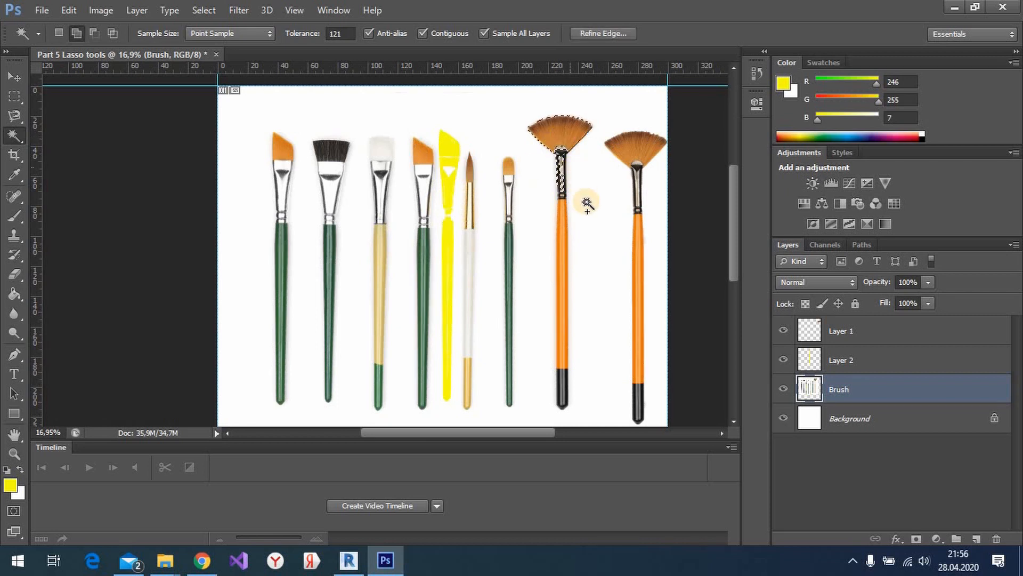
left_click(647, 198)
scroll(638, 254, "up", 1)
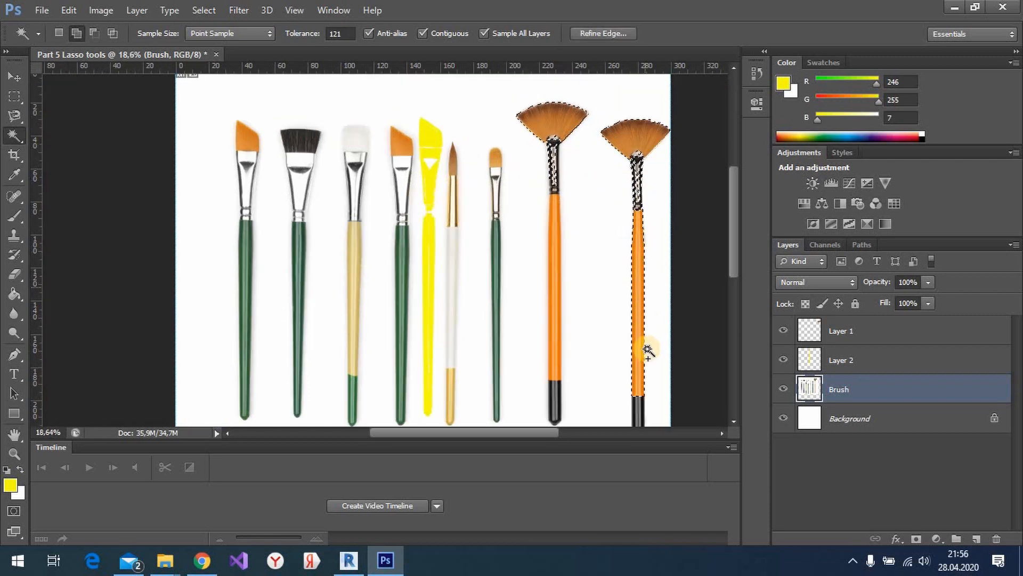
scroll(648, 350, "down", 2)
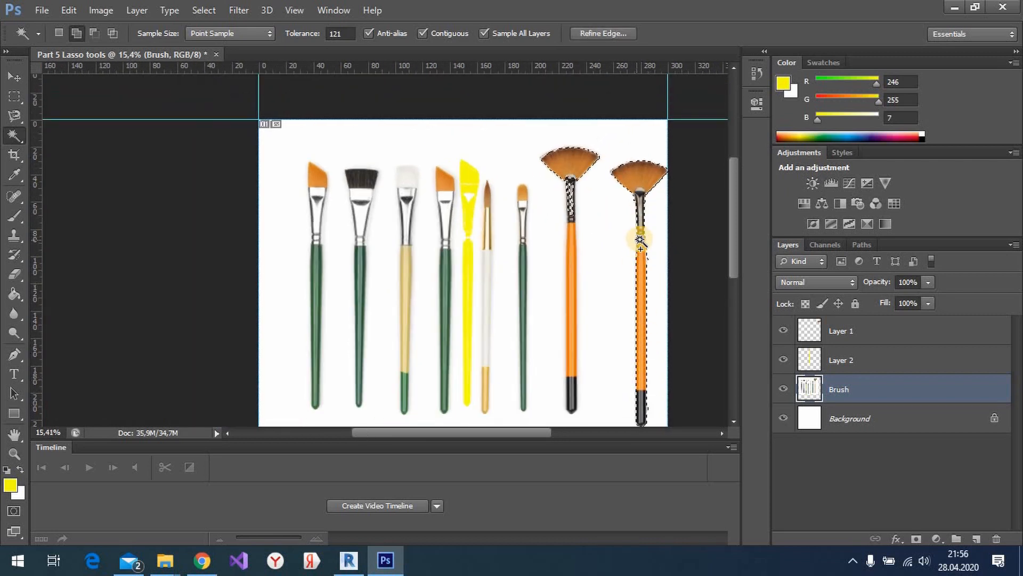
scroll(641, 241, "up", 5)
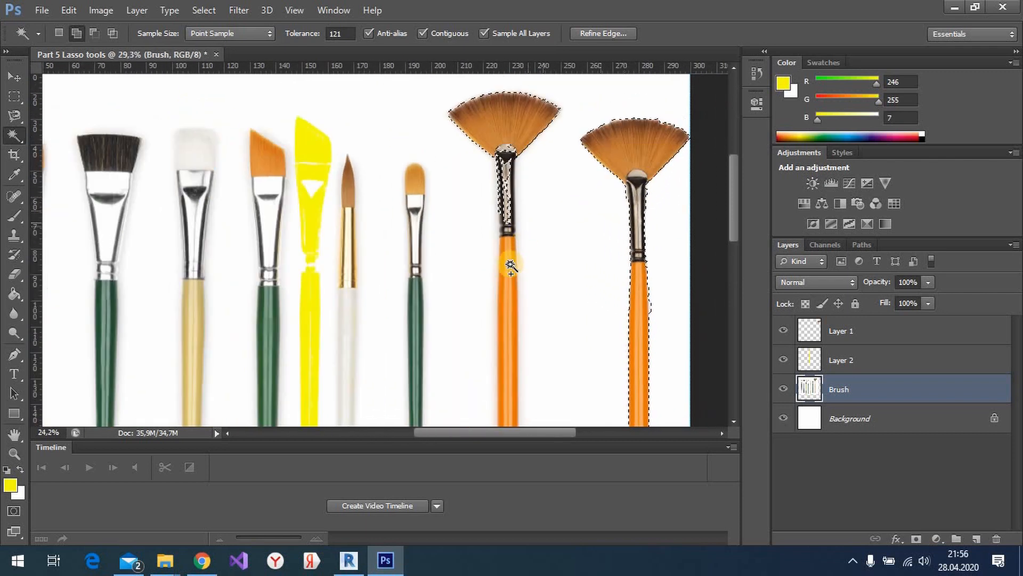
- Add the orange handle and black tip of the inner fan brush to the selection
scroll(511, 267, "down", 1)
scroll(525, 277, "down", 4)
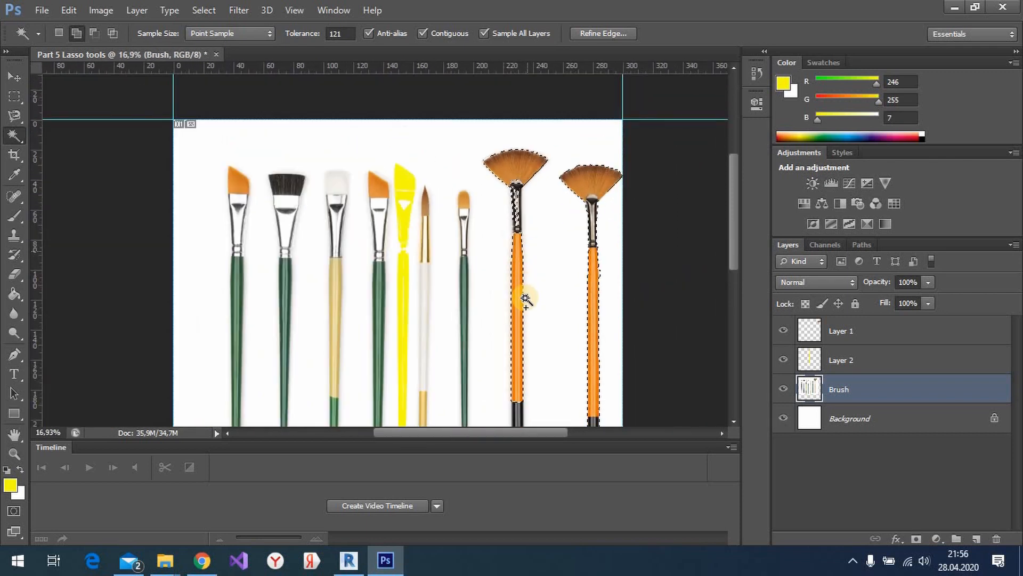
scroll(485, 302, "up", 2)
left_click(471, 307)
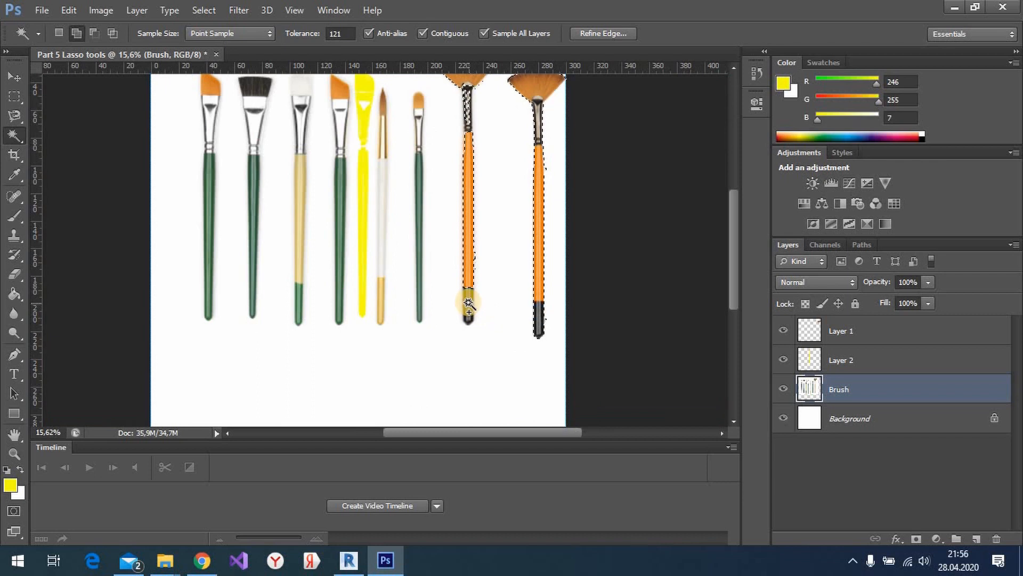
- Add the small green-handled brush beside the fan brushes to the selection
scroll(419, 162, "up", 2)
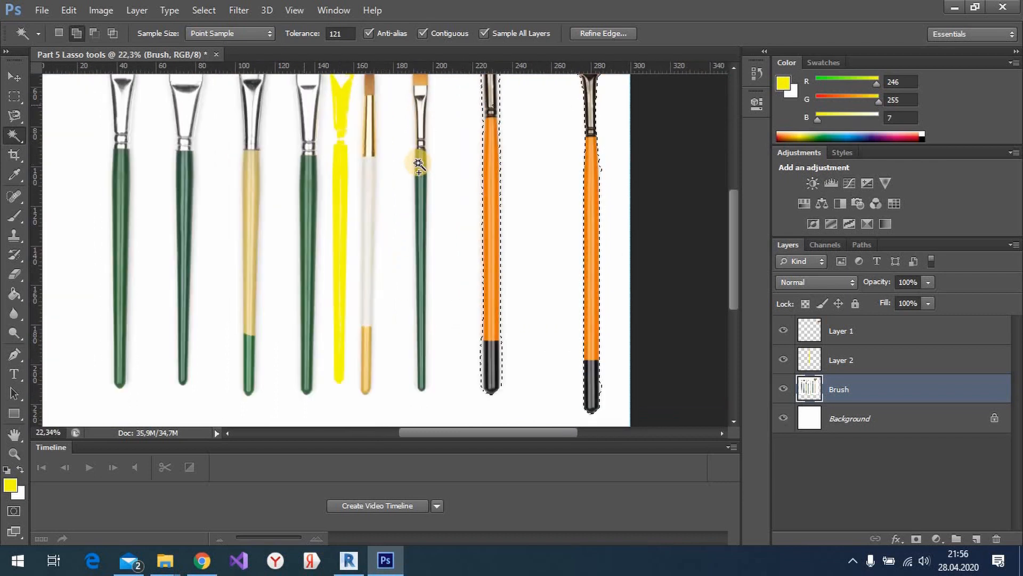
left_click(422, 203)
scroll(423, 213, "down", 2)
scroll(423, 219, "down", 1)
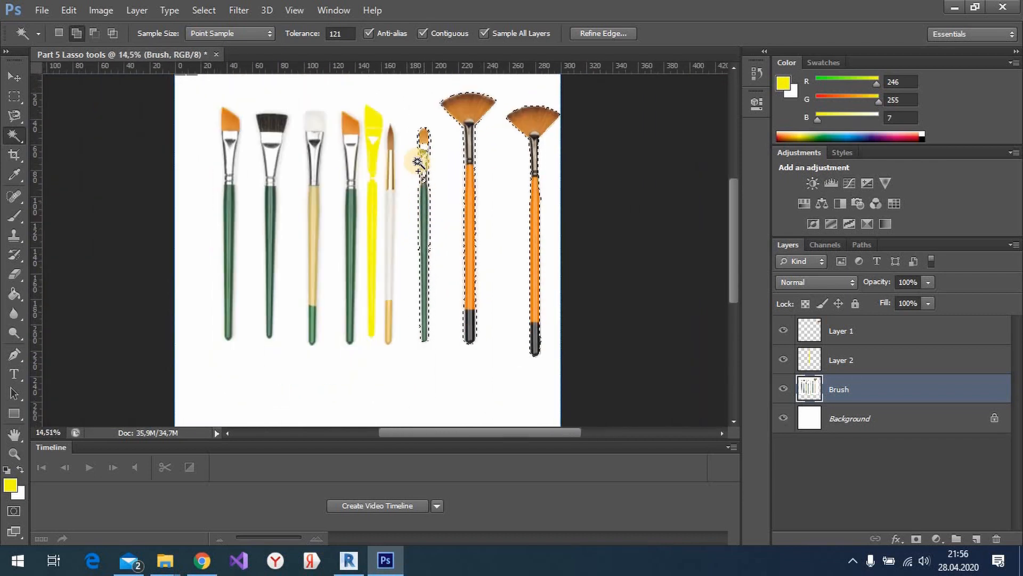
- Try adding the white handle of the pointed brush to the selection at tolerance 121 with Contiguous on
scroll(373, 197, "up", 3)
scroll(361, 184, "down", 3)
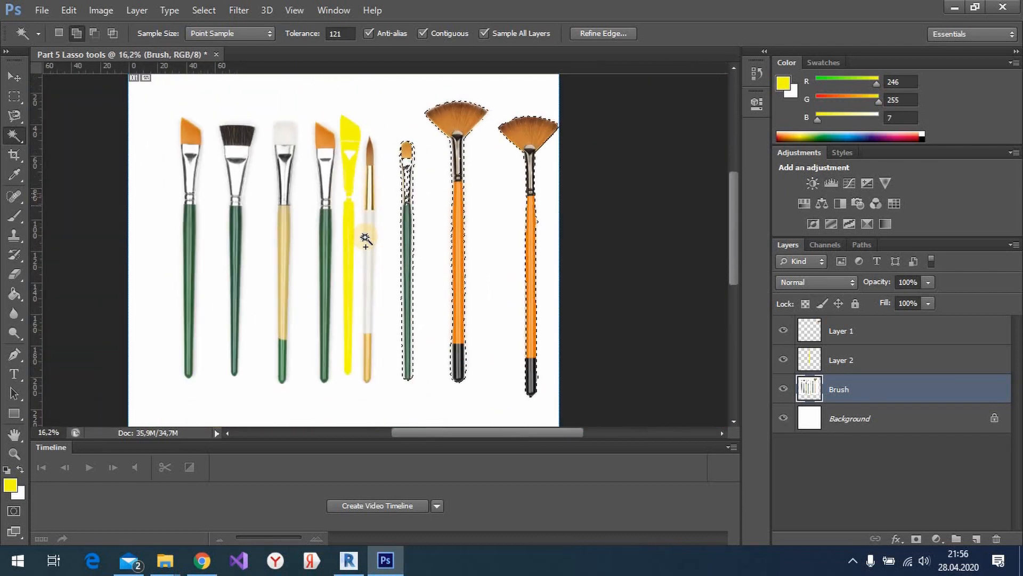
scroll(413, 214, "up", 4)
scroll(415, 183, "up", 1)
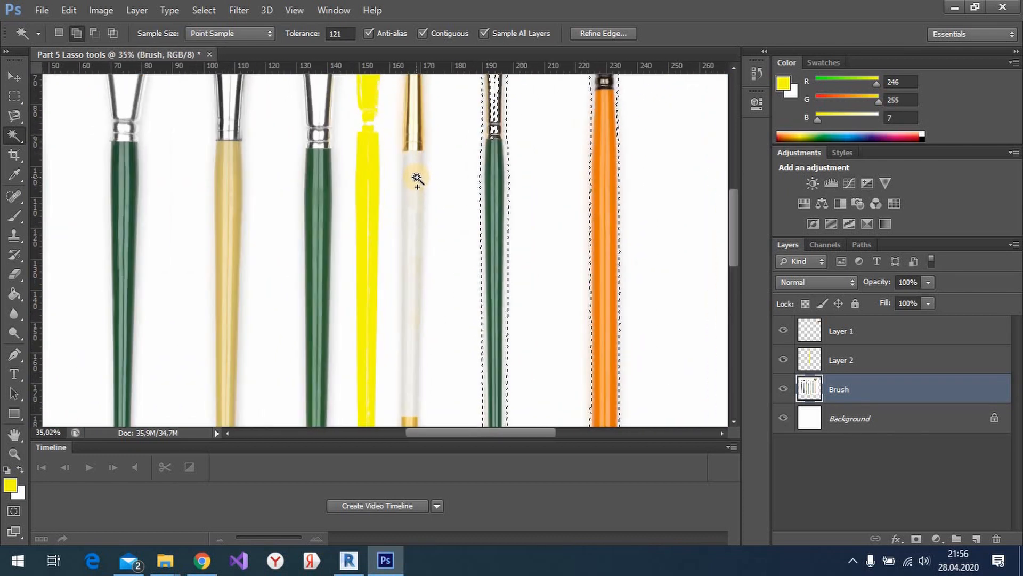
left_click(419, 197)
scroll(419, 202, "down", 4)
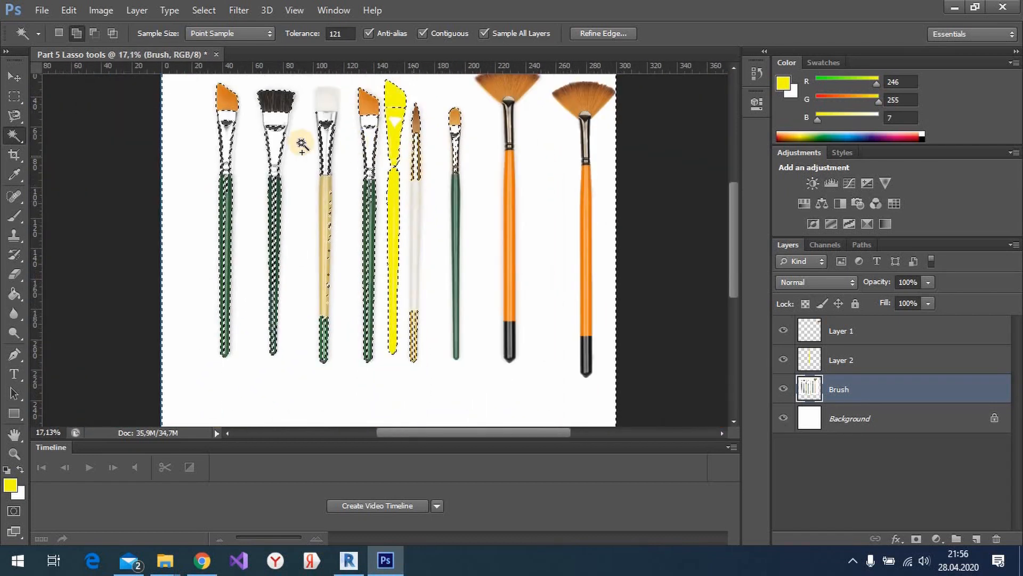